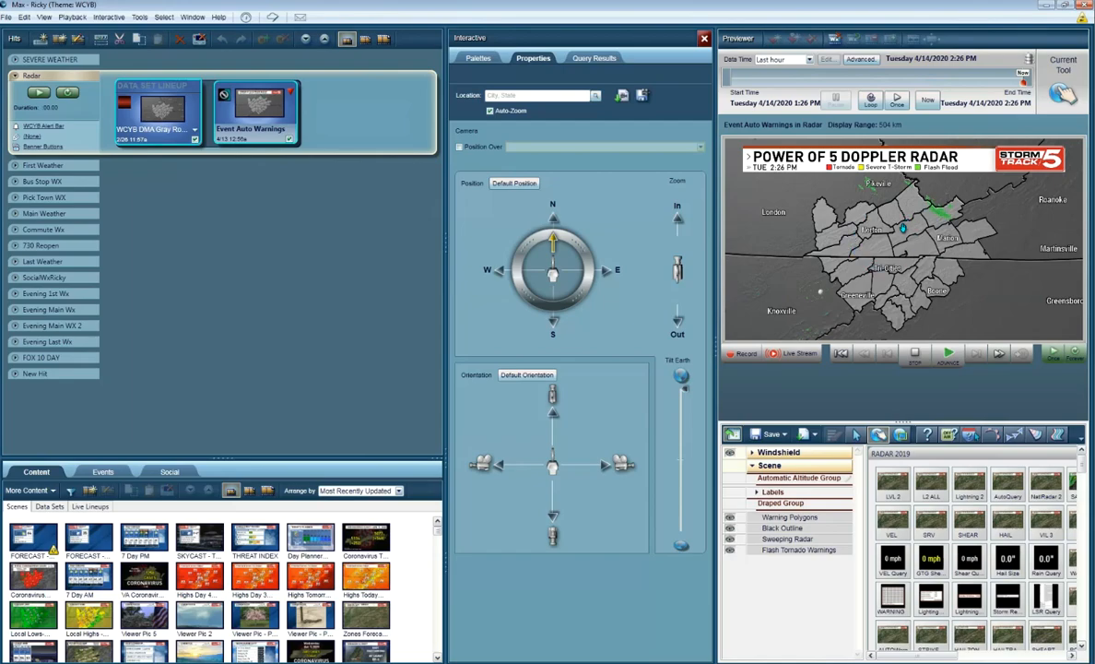
Step: Open the Event Auto Warnings data set from the Radar lineup for editing
{"action": "double_click", "coordinate": [903, 216]}
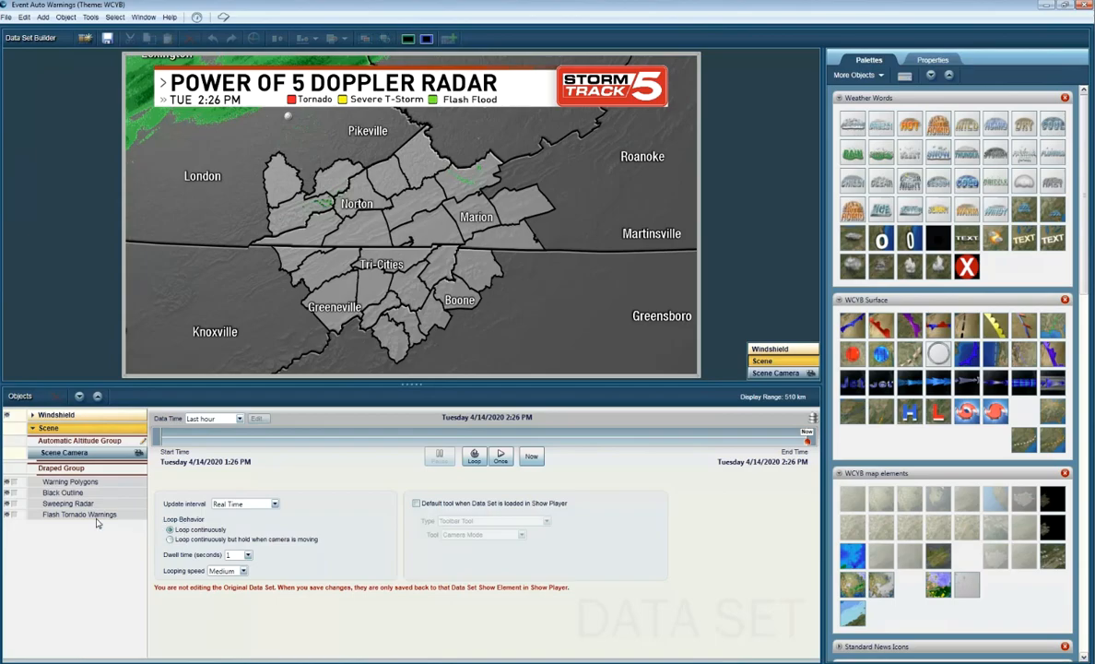
Step: Examine the properties of the Flash Tornado Warnings, Sweeping Radar, Black Outline and Warning Polygons objects in the Draped Group
{"action": "left_click", "coordinate": [83, 514]}
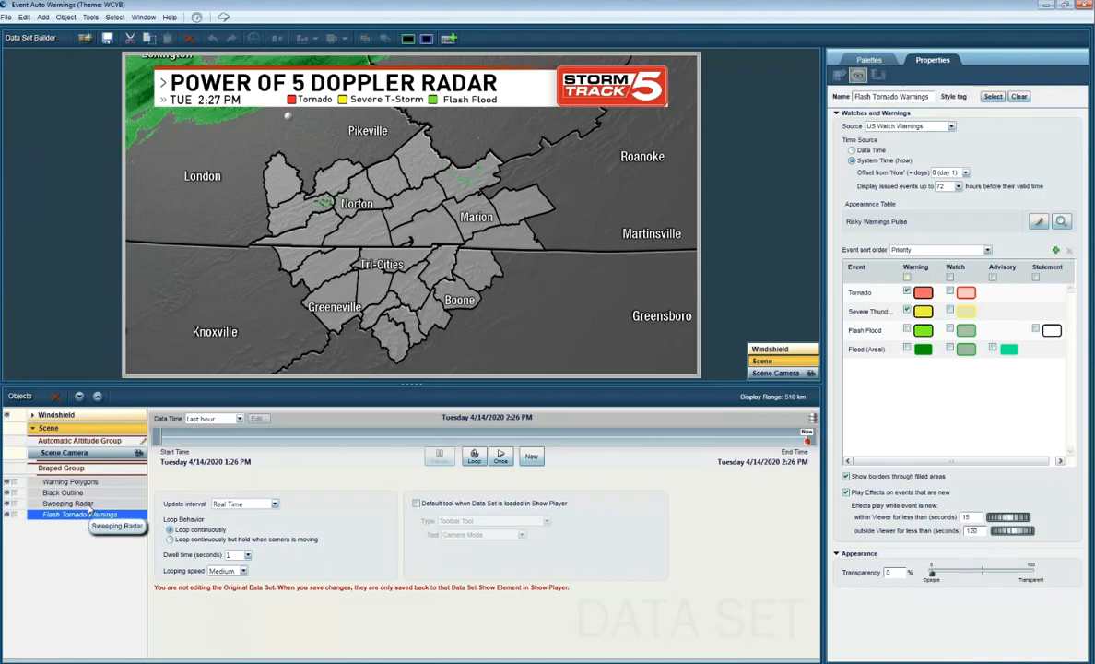
{"action": "left_click", "coordinate": [81, 505]}
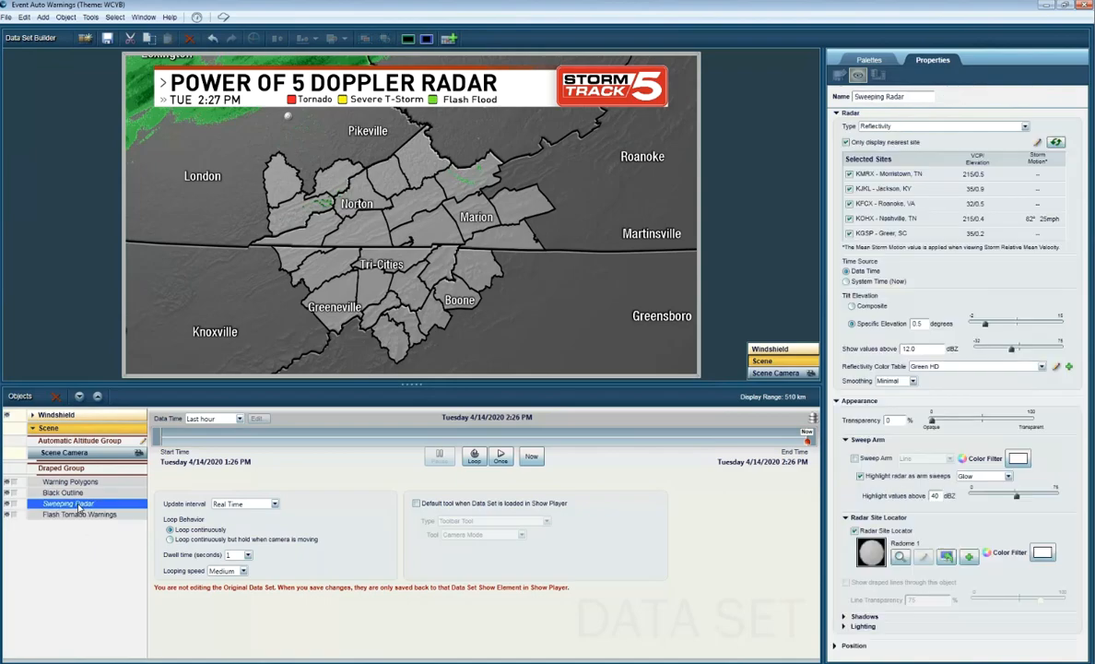
{"action": "key", "text": "Up"}
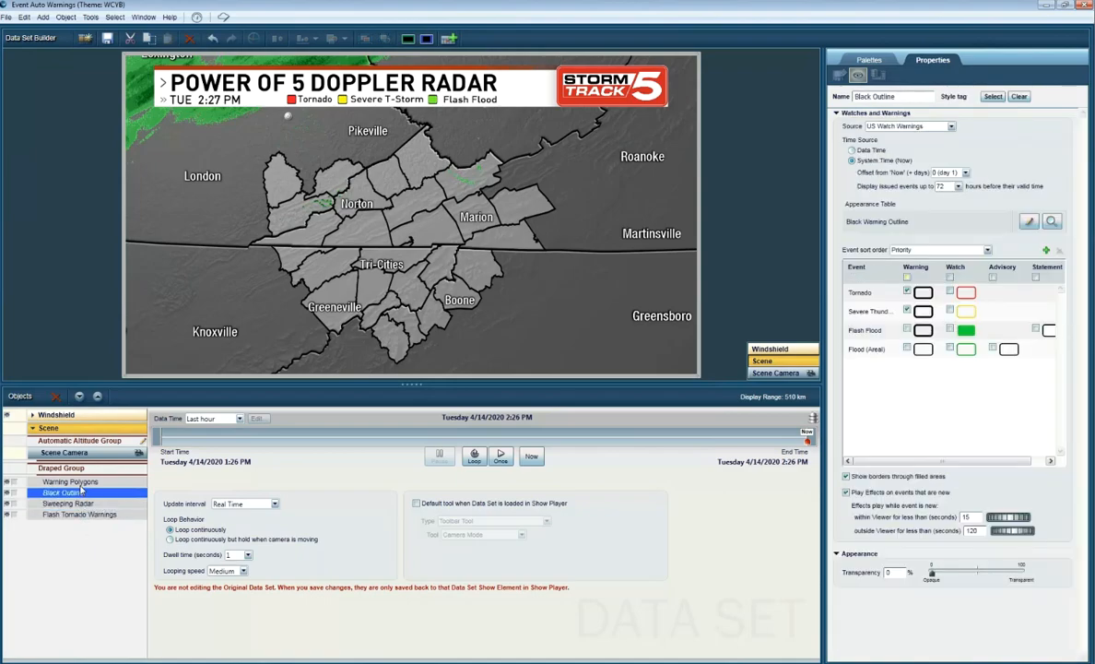
{"action": "key", "text": "Up"}
{"action": "left_click", "coordinate": [83, 492]}
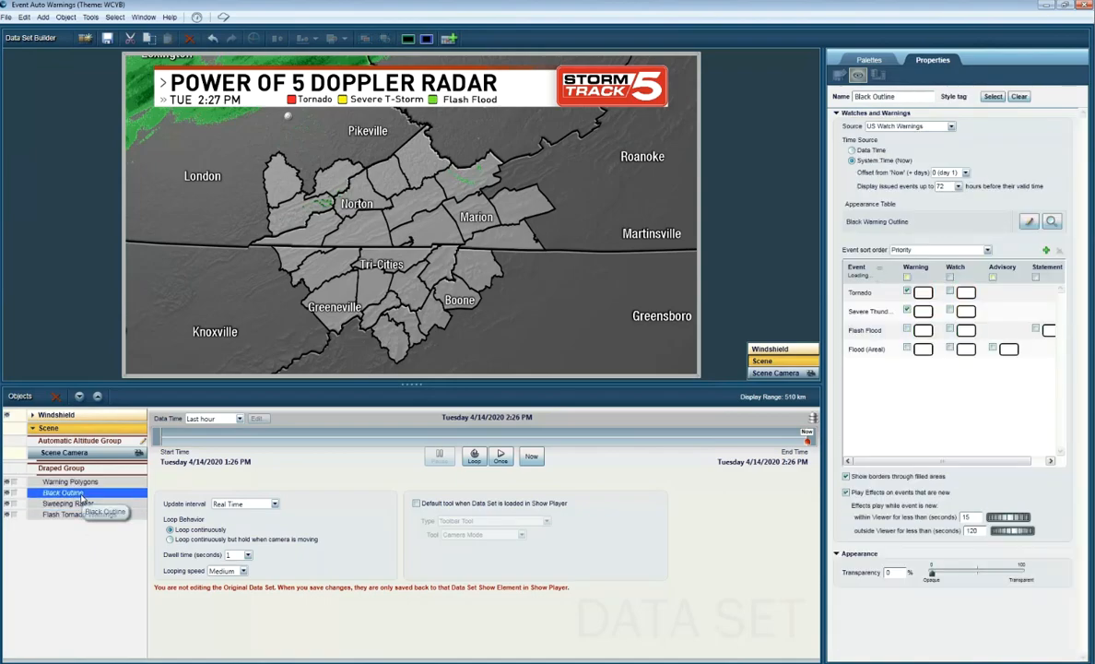
{"action": "left_click", "coordinate": [106, 485]}
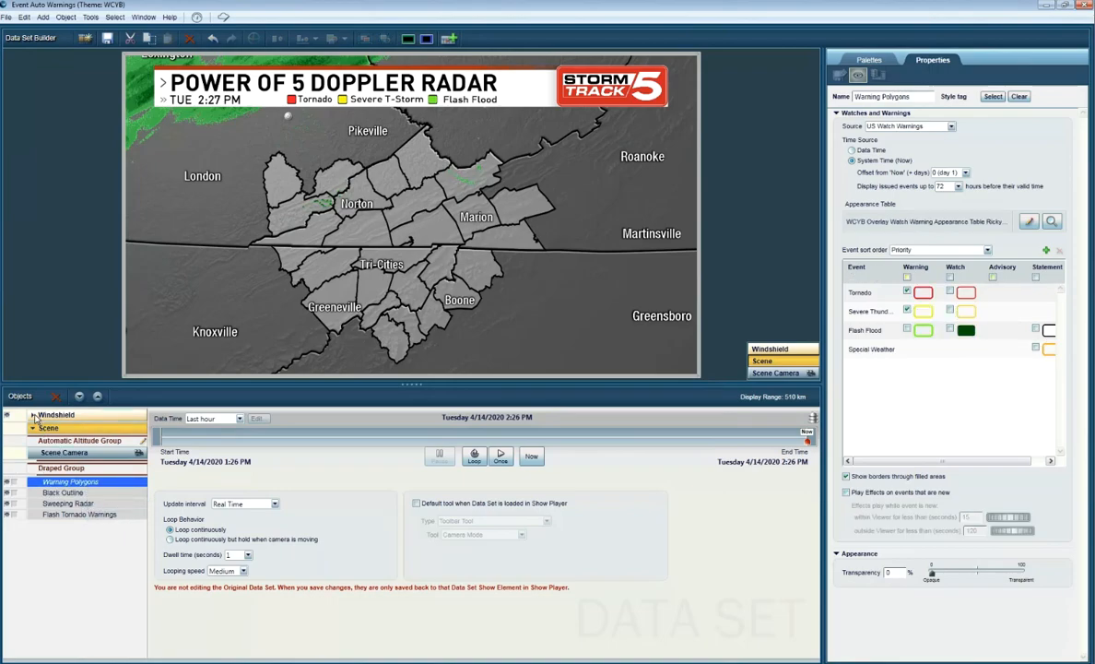
{"action": "left_click", "coordinate": [56, 504]}
{"action": "left_click", "coordinate": [53, 513]}
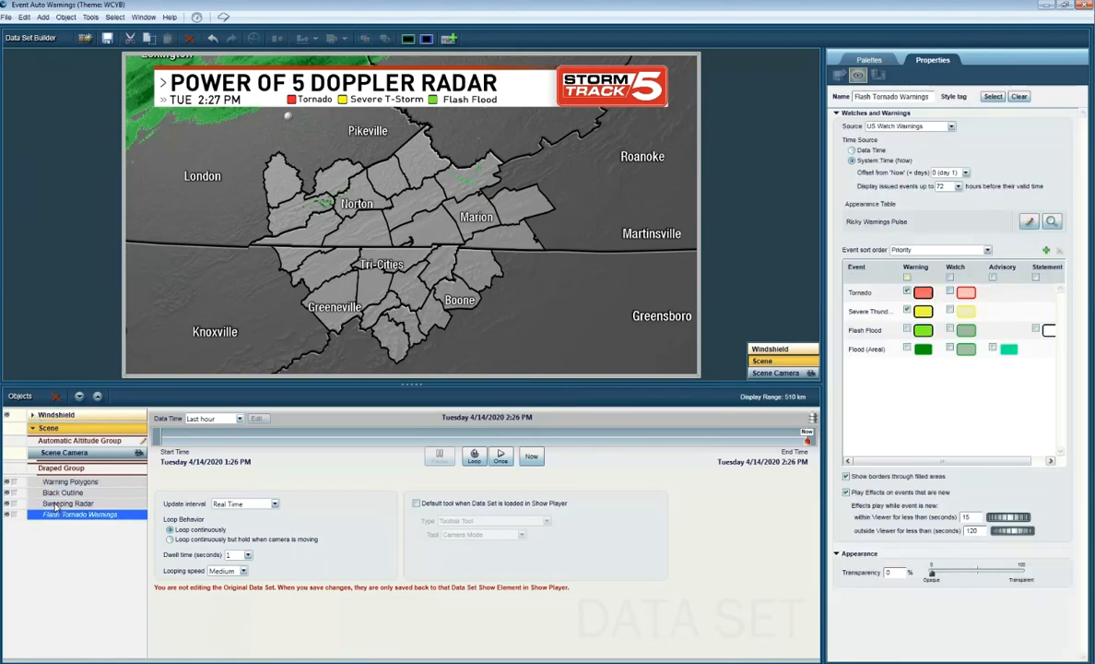
{"action": "left_click", "coordinate": [55, 503]}
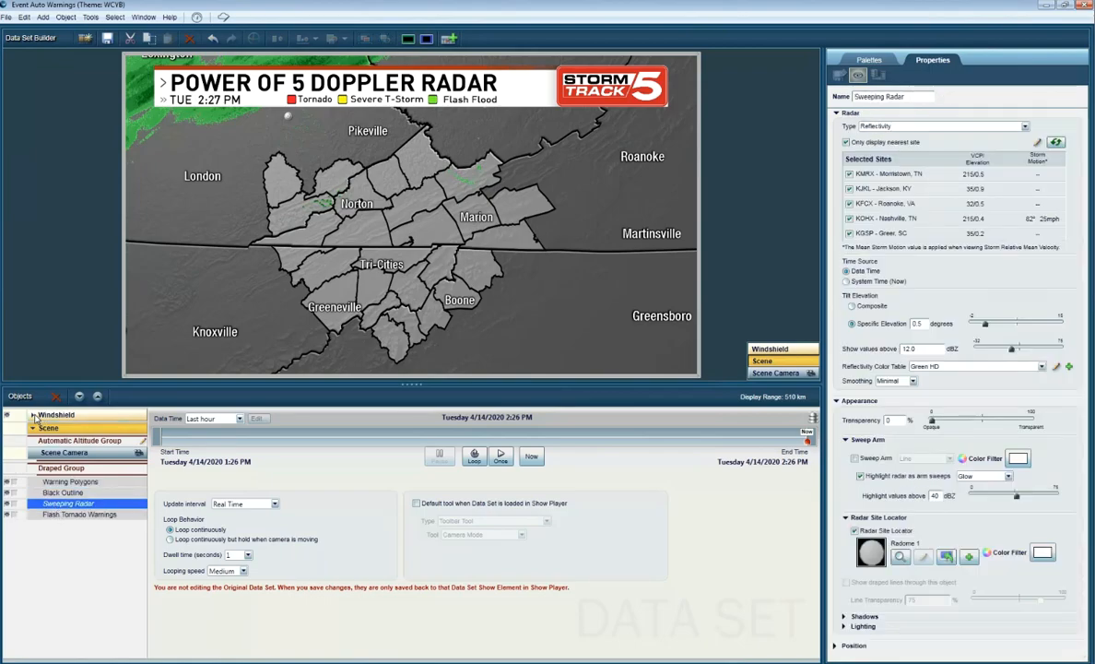
Step: Delete the existing Watch/Warn Auto-query object from the Windshield group
{"action": "left_click", "coordinate": [33, 416]}
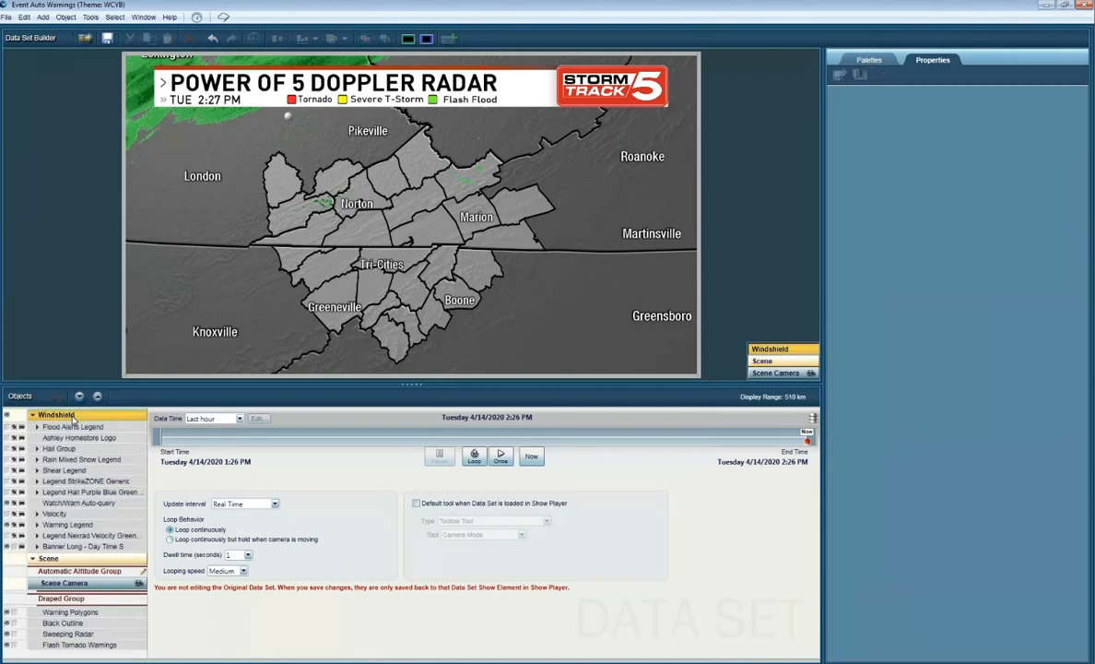
{"action": "left_click", "coordinate": [74, 503]}
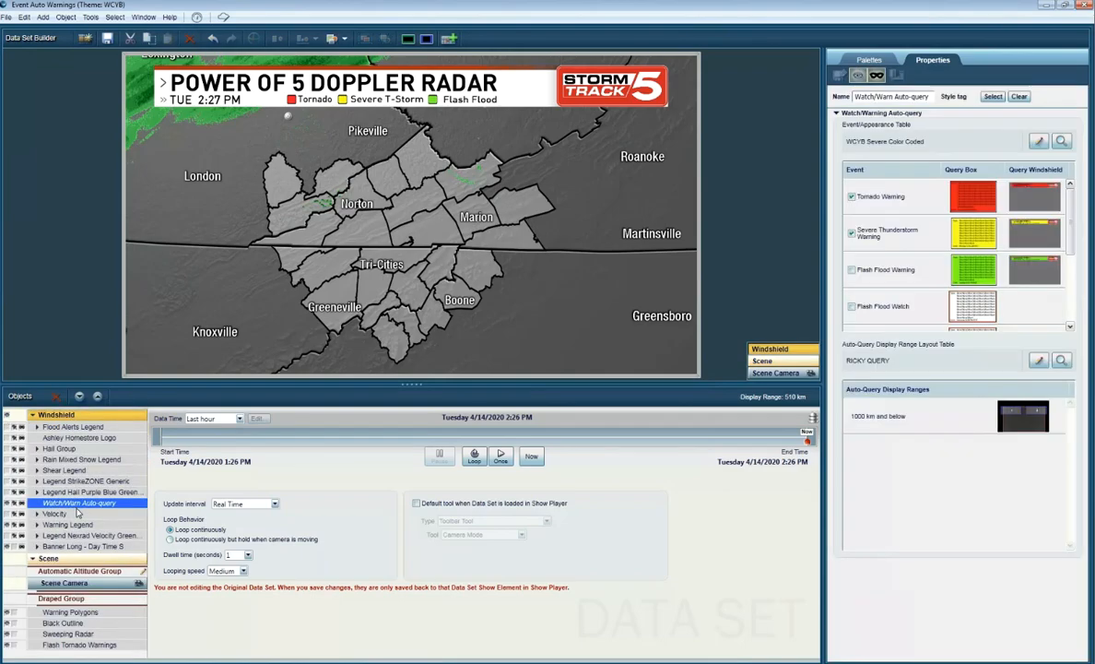
{"action": "left_click", "coordinate": [43, 18]}
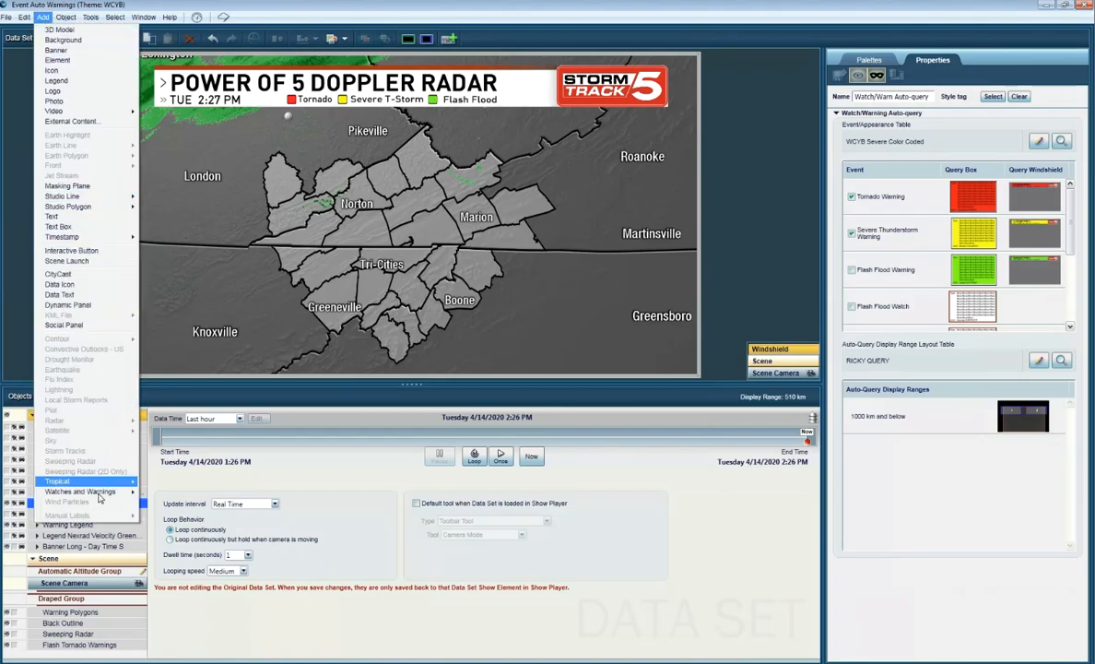
{"action": "mouse_move", "coordinate": [99, 494]}
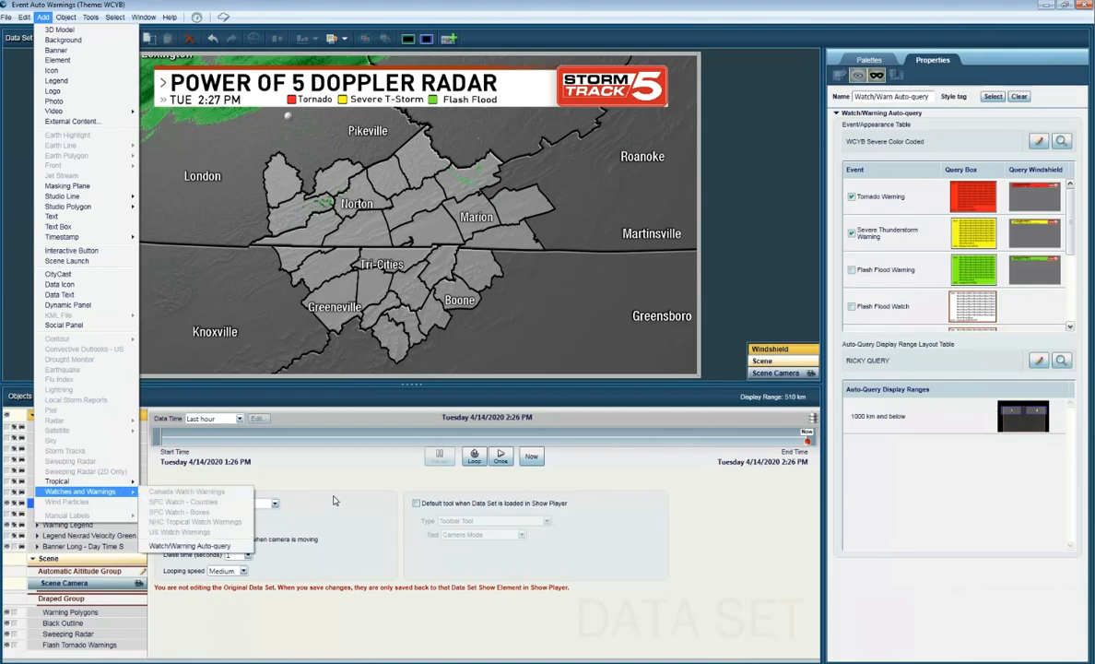
{"action": "left_click", "coordinate": [221, 545]}
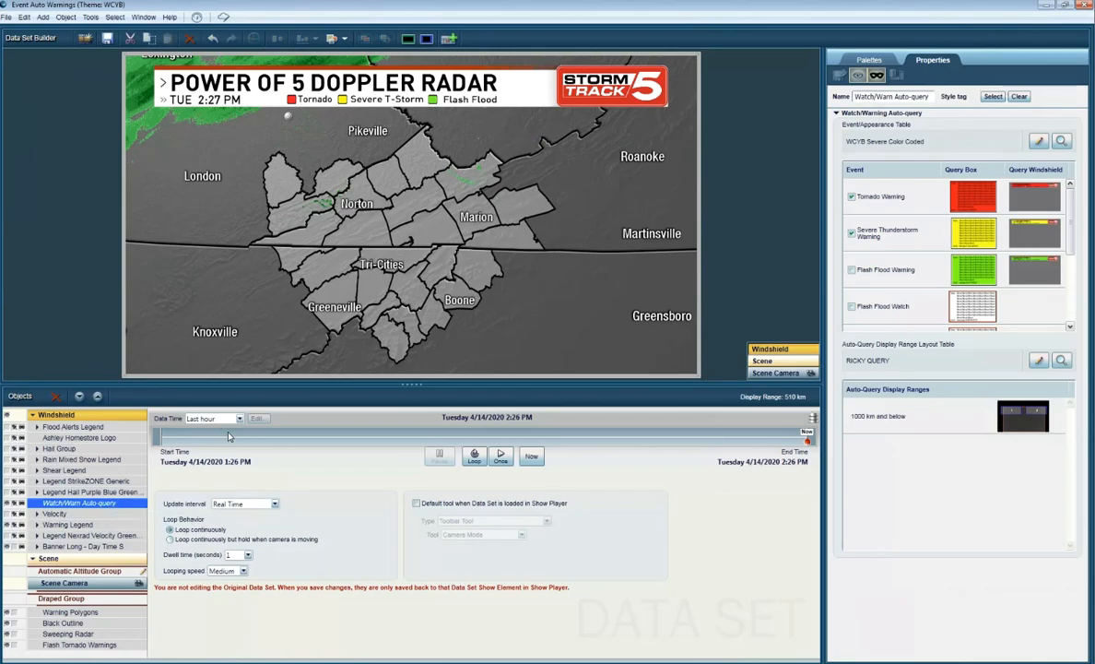
{"action": "key", "text": "Delete"}
Step: Add a new Watch/Warning Auto-query object to the Windshield
{"action": "left_click", "coordinate": [43, 17]}
{"action": "mouse_move", "coordinate": [96, 493]}
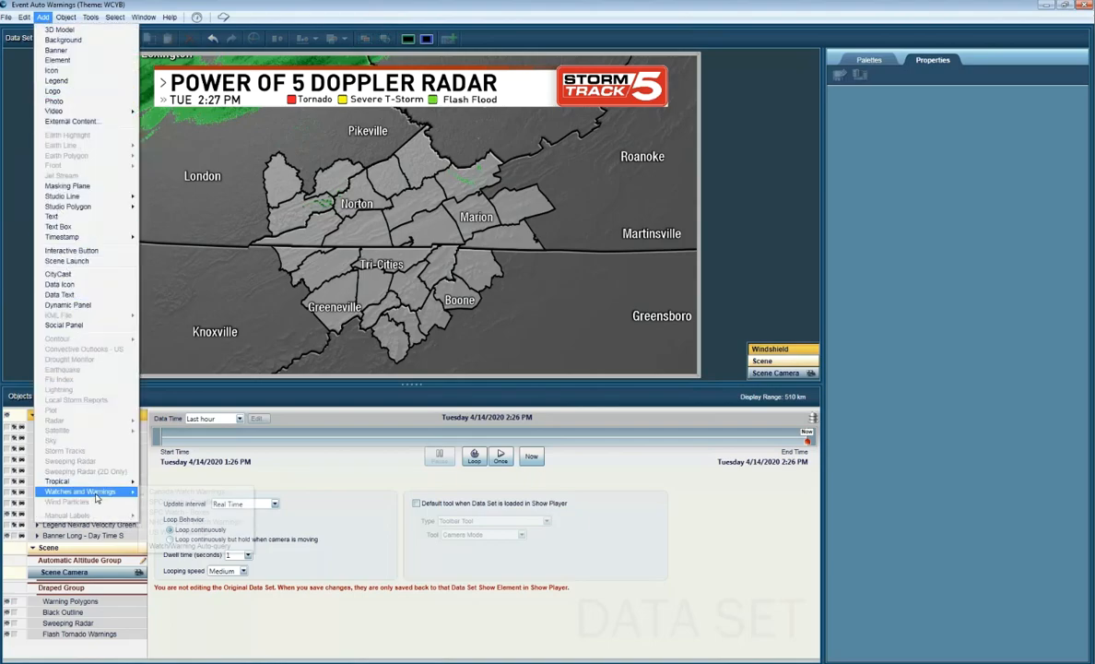
{"action": "left_click", "coordinate": [183, 546]}
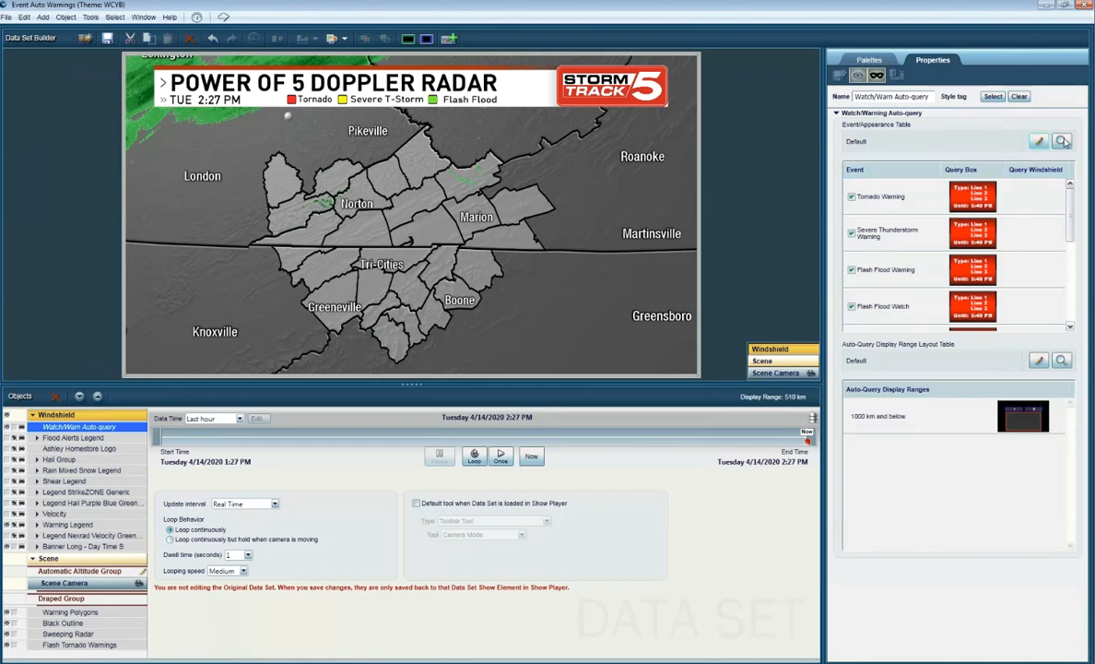
Step: Open the auto-query's Default event appearance table for editing and select the Tornado Warning event
{"action": "left_click", "coordinate": [1062, 141]}
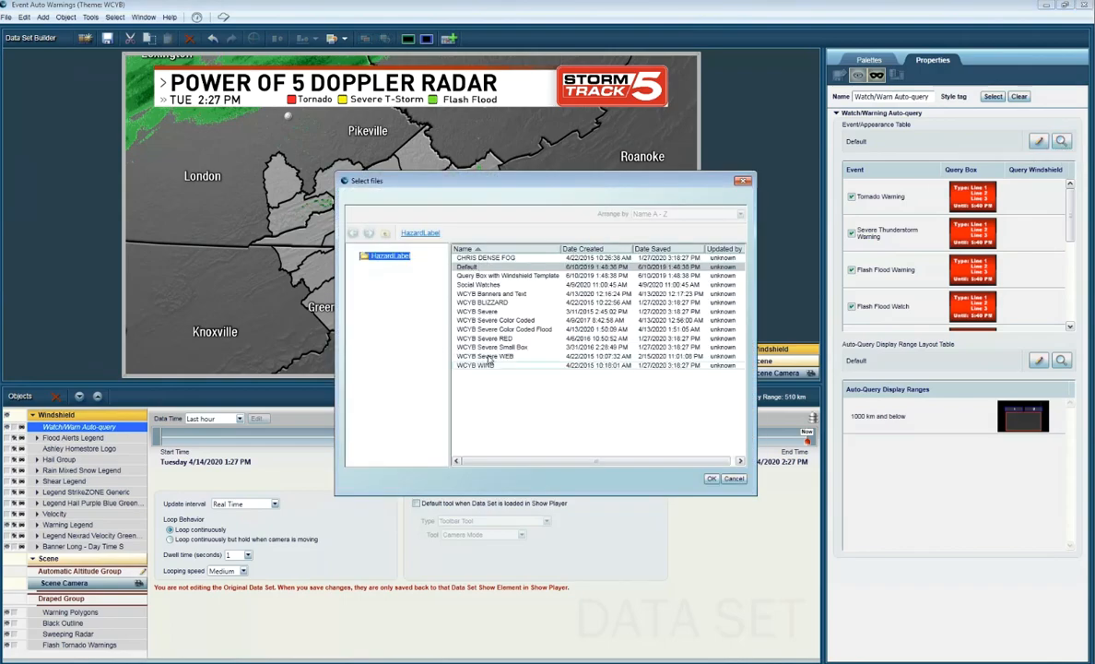
{"action": "left_click", "coordinate": [743, 181]}
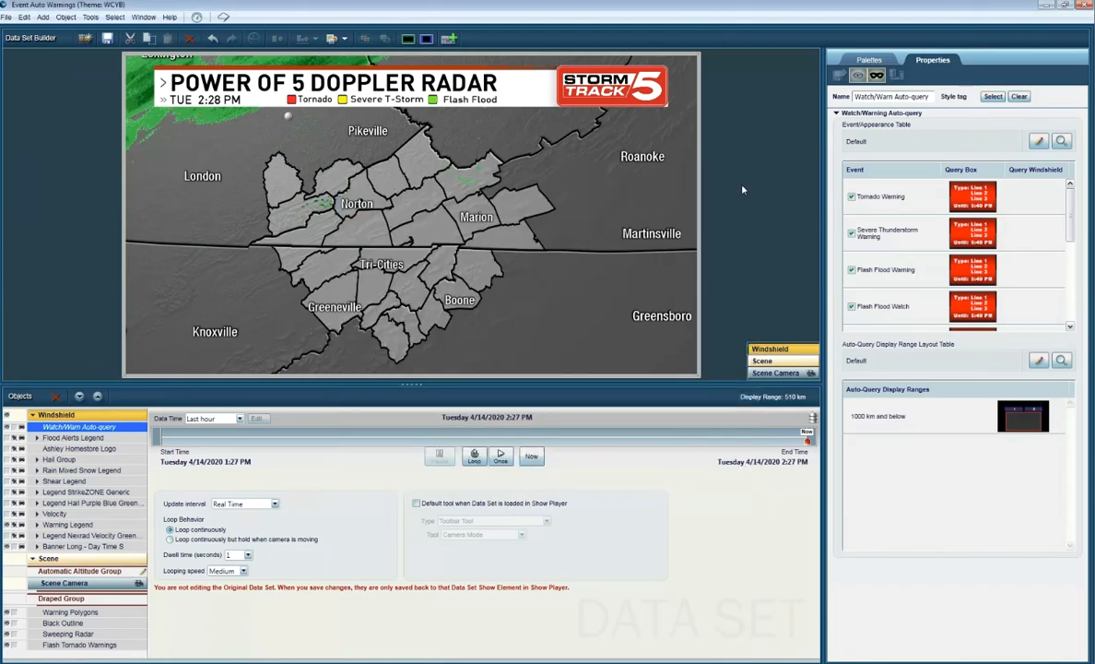
{"action": "left_click", "coordinate": [1039, 141]}
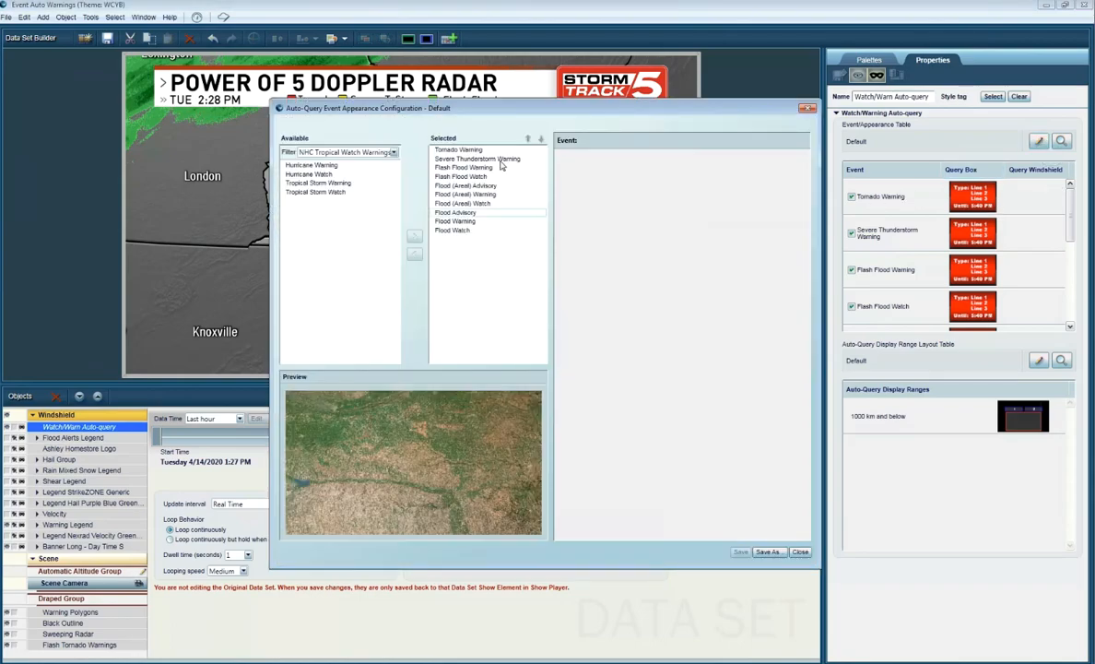
{"action": "left_click", "coordinate": [517, 150]}
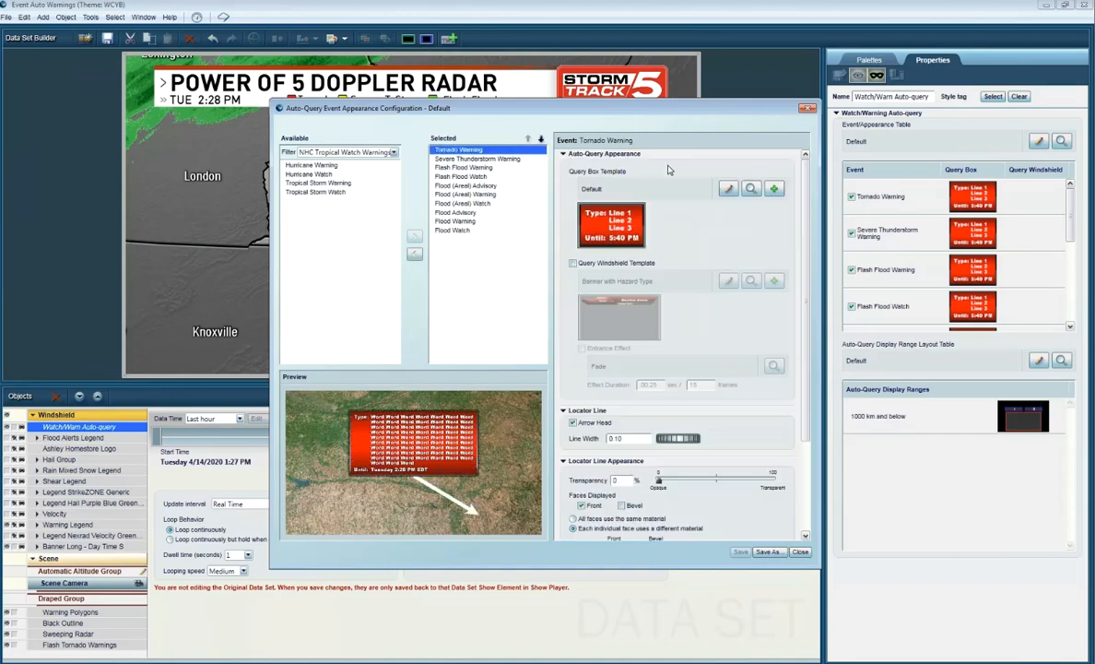
Step: Try a saved text style from the Sinclair 2018 folder on the Tornado Warning query box template and discard the changes
{"action": "left_click", "coordinate": [727, 188]}
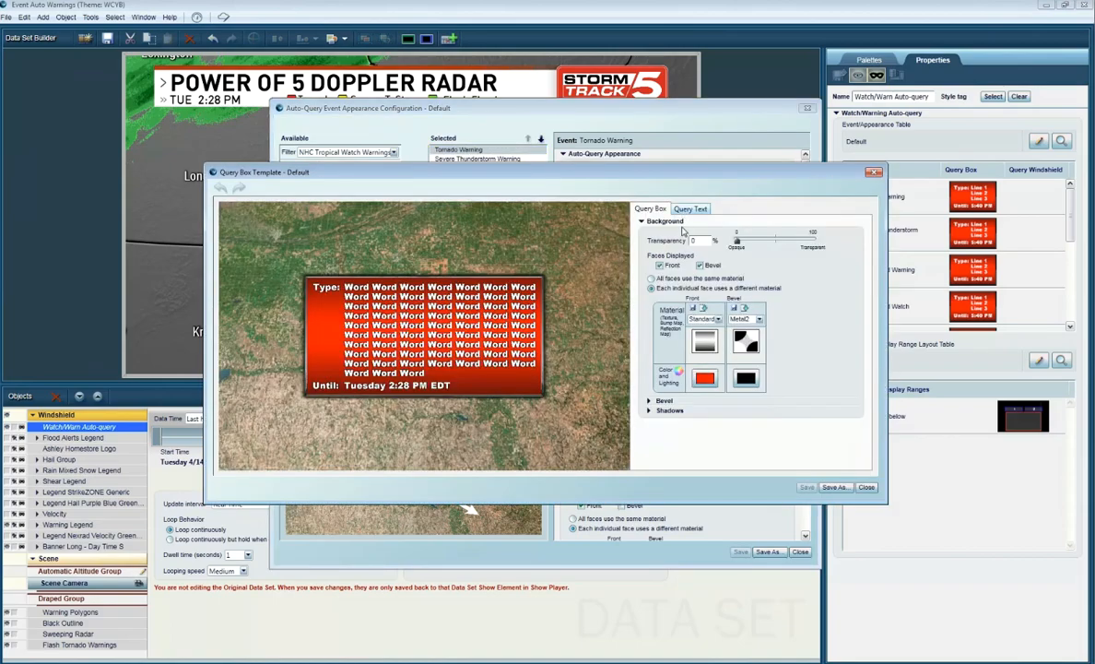
{"action": "left_click", "coordinate": [694, 209]}
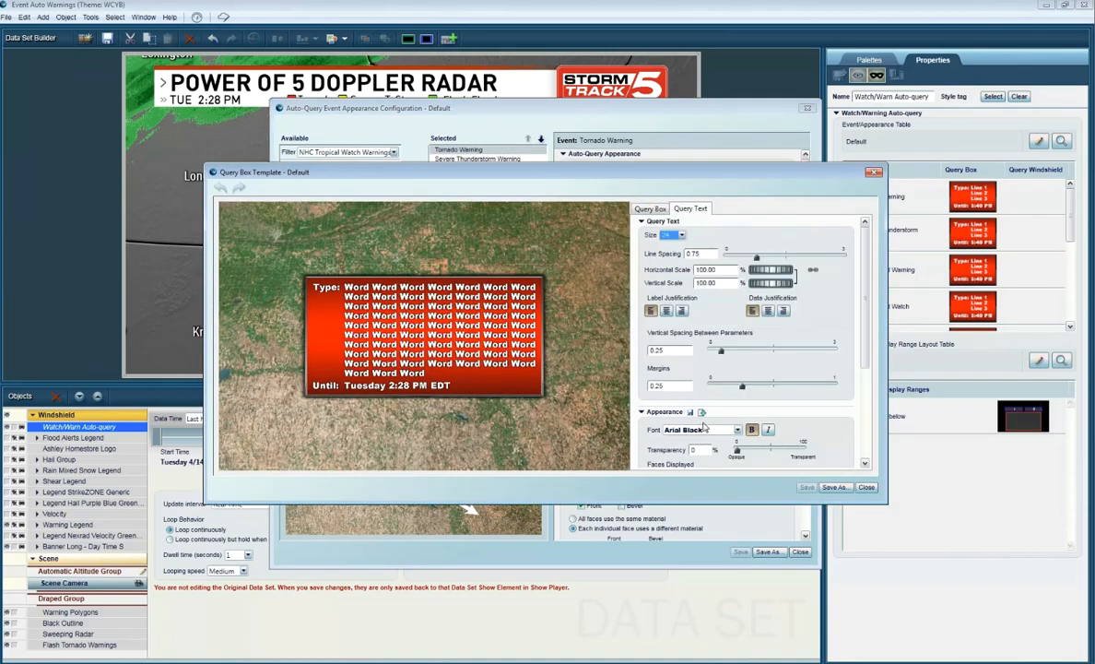
{"action": "left_click", "coordinate": [703, 415]}
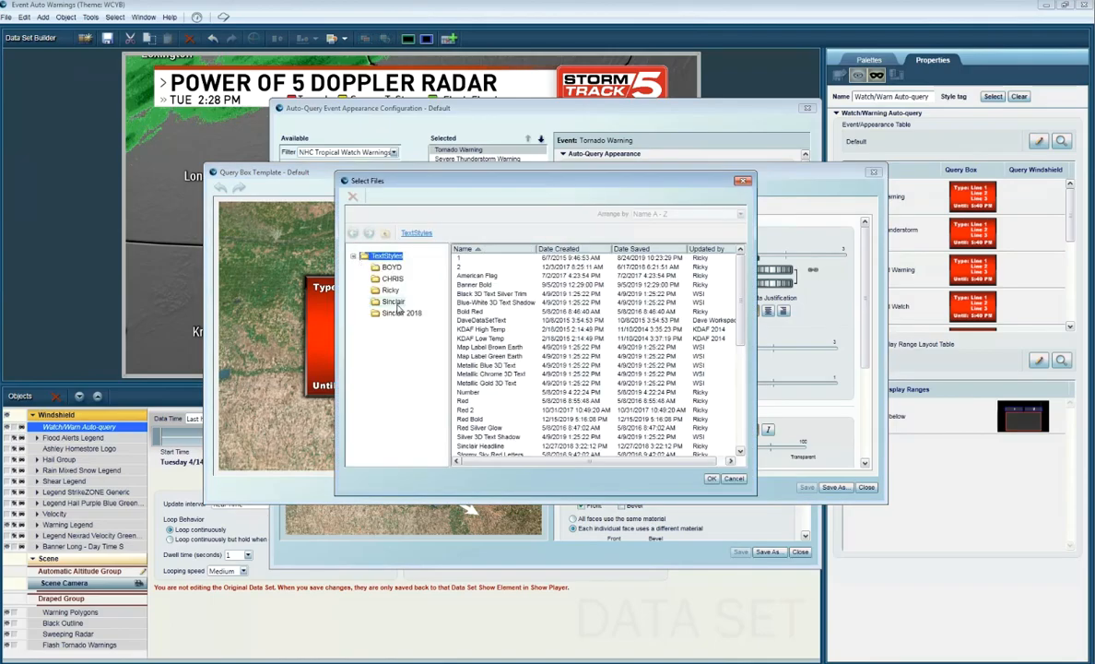
{"action": "left_click", "coordinate": [401, 313]}
{"action": "double_click", "coordinate": [494, 268]}
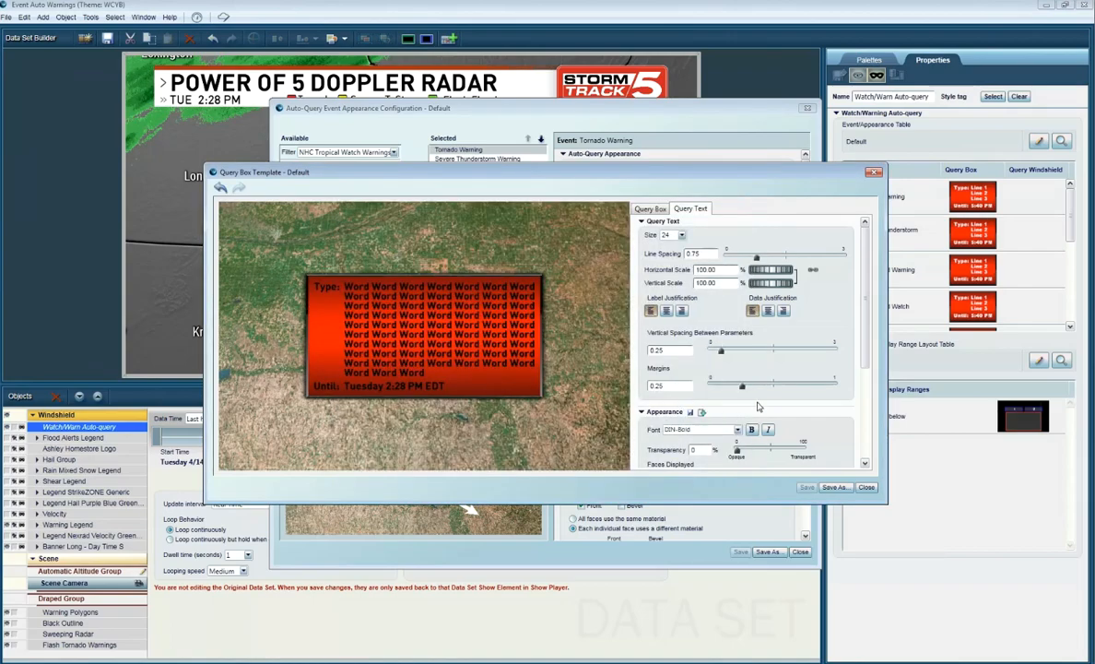
{"action": "scroll", "coordinate": [758, 410], "scroll_direction": "down", "scroll_amount": 5}
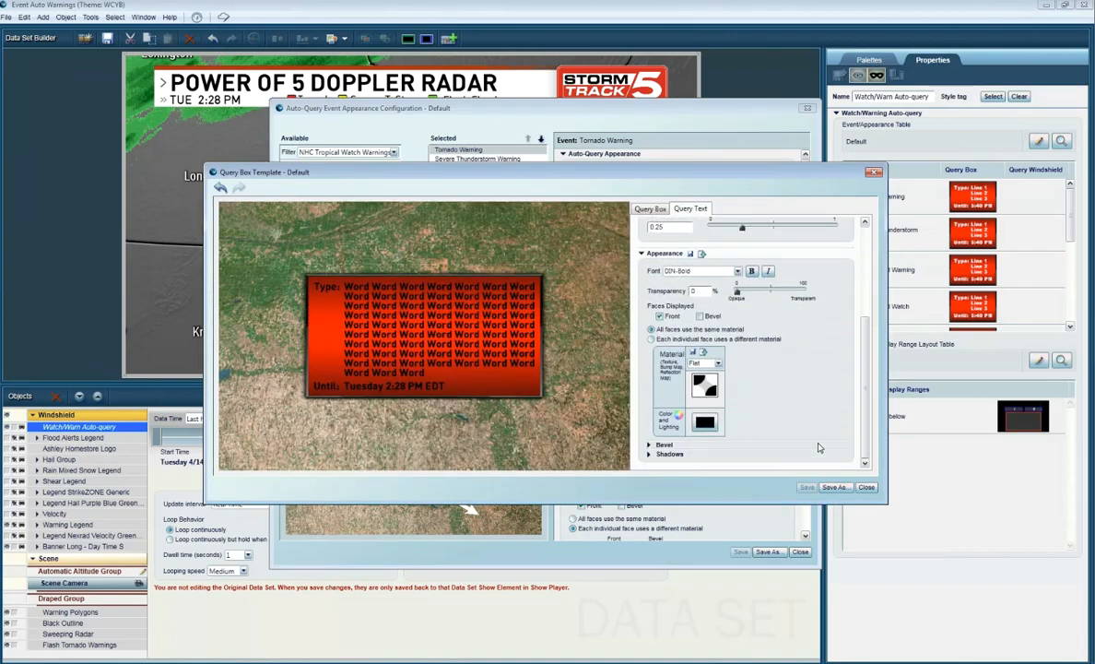
{"action": "scroll", "coordinate": [818, 453], "scroll_direction": "up", "scroll_amount": 5}
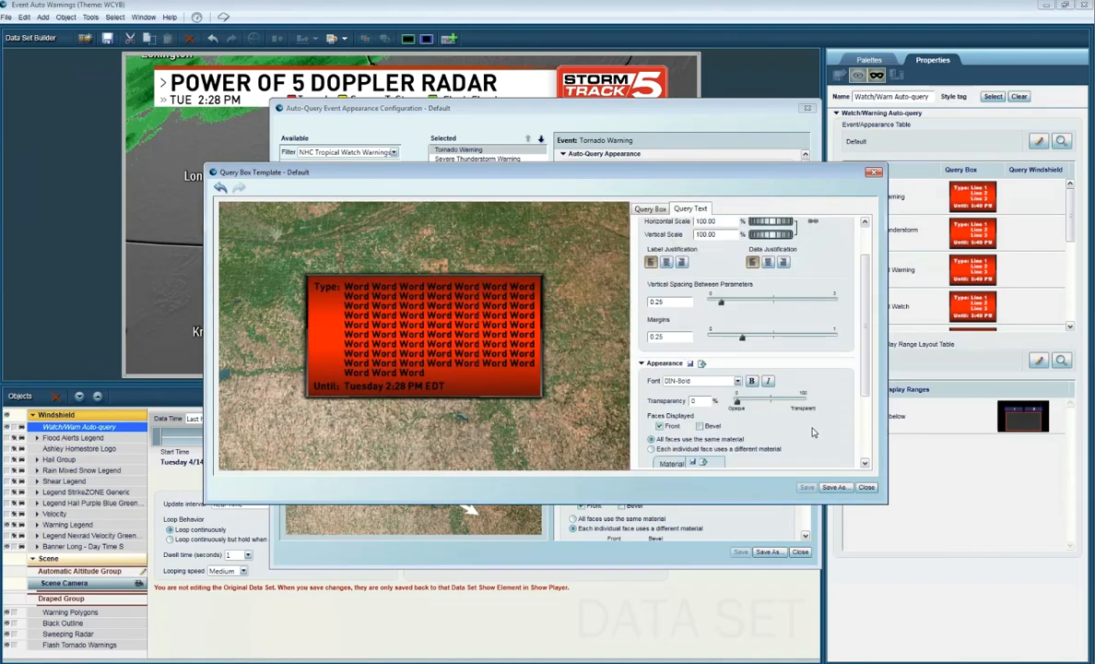
{"action": "left_click", "coordinate": [867, 487]}
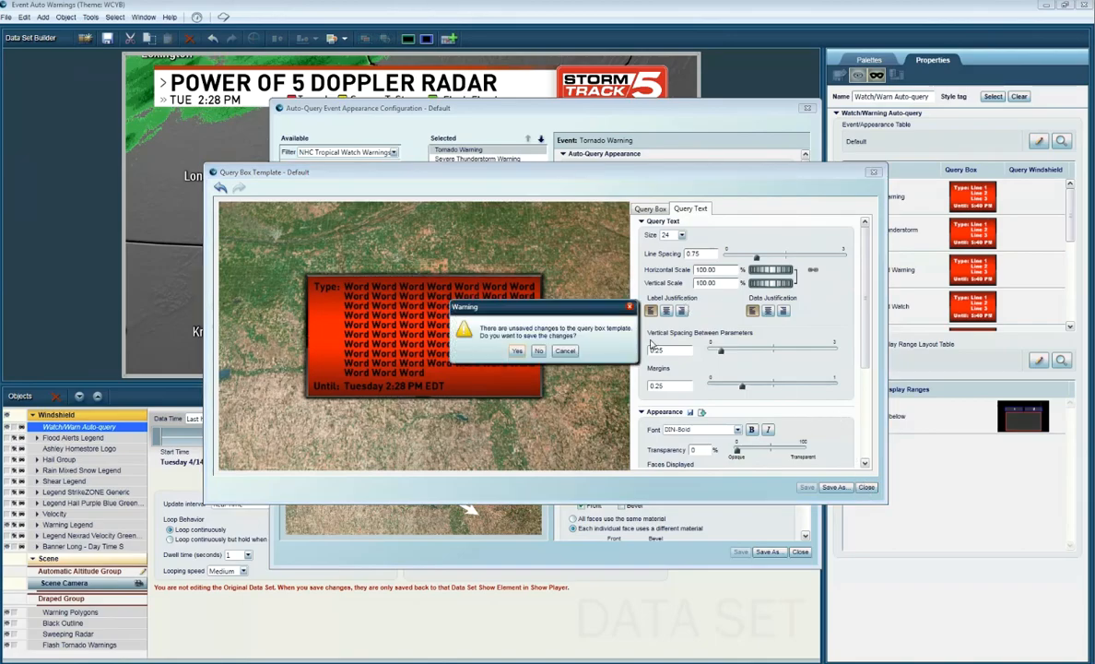
{"action": "left_click", "coordinate": [542, 351]}
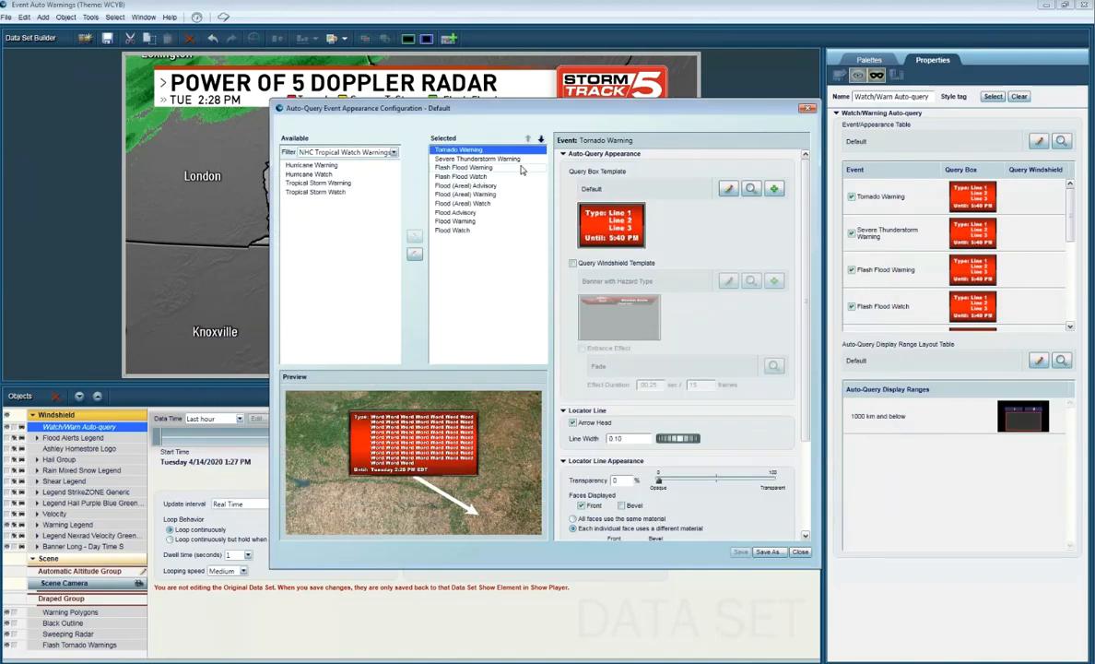
Step: Edit the Severe Thunderstorm Warning's query box template and set its front colour to the favourite yellow (243, 241, 10)
{"action": "left_click", "coordinate": [512, 160]}
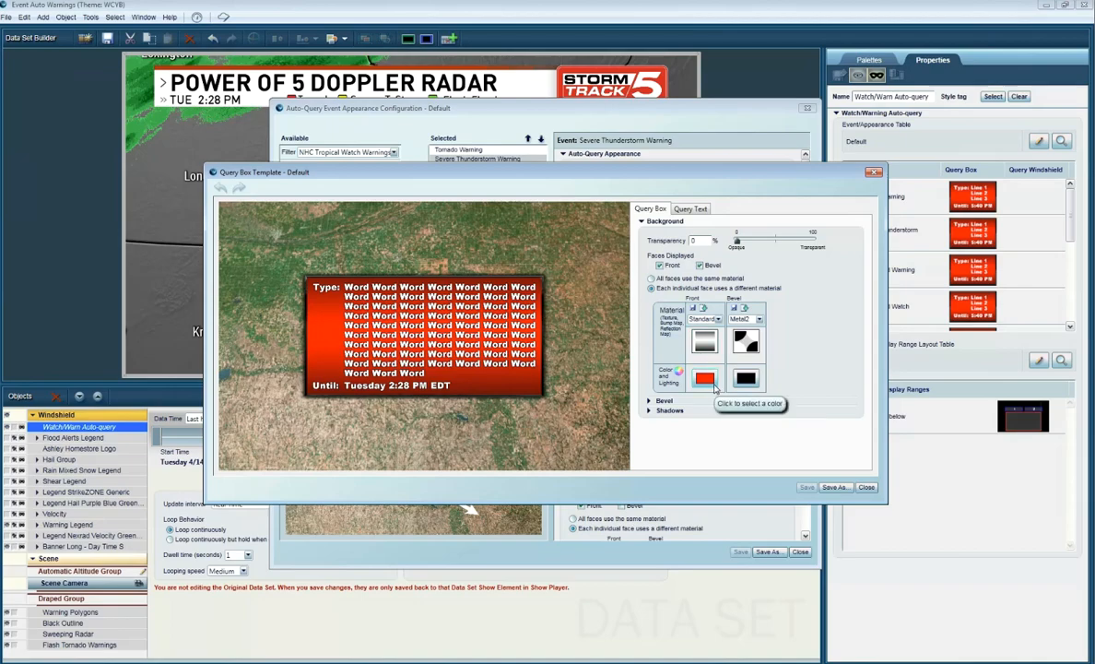
{"action": "left_click", "coordinate": [706, 380]}
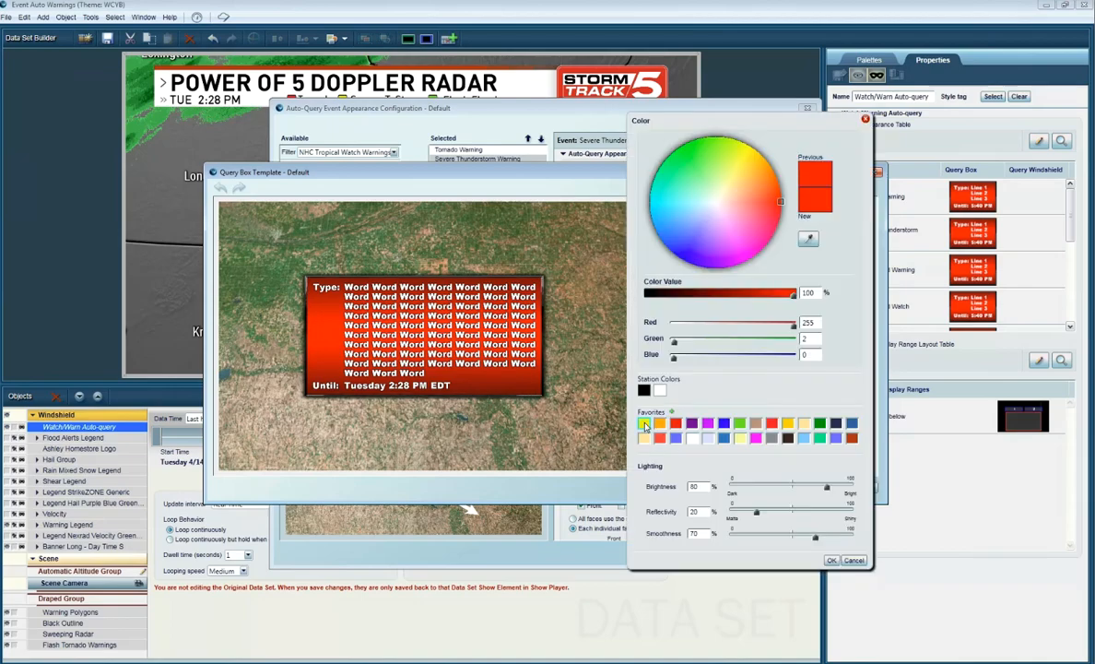
{"action": "left_click", "coordinate": [645, 423]}
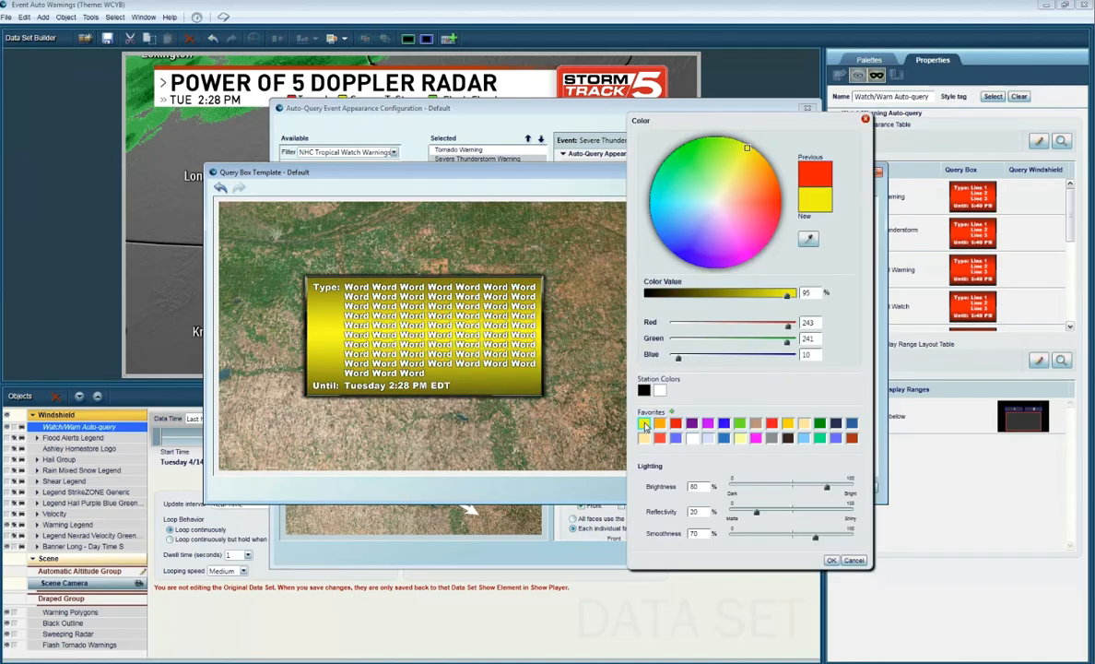
{"action": "left_click", "coordinate": [830, 560]}
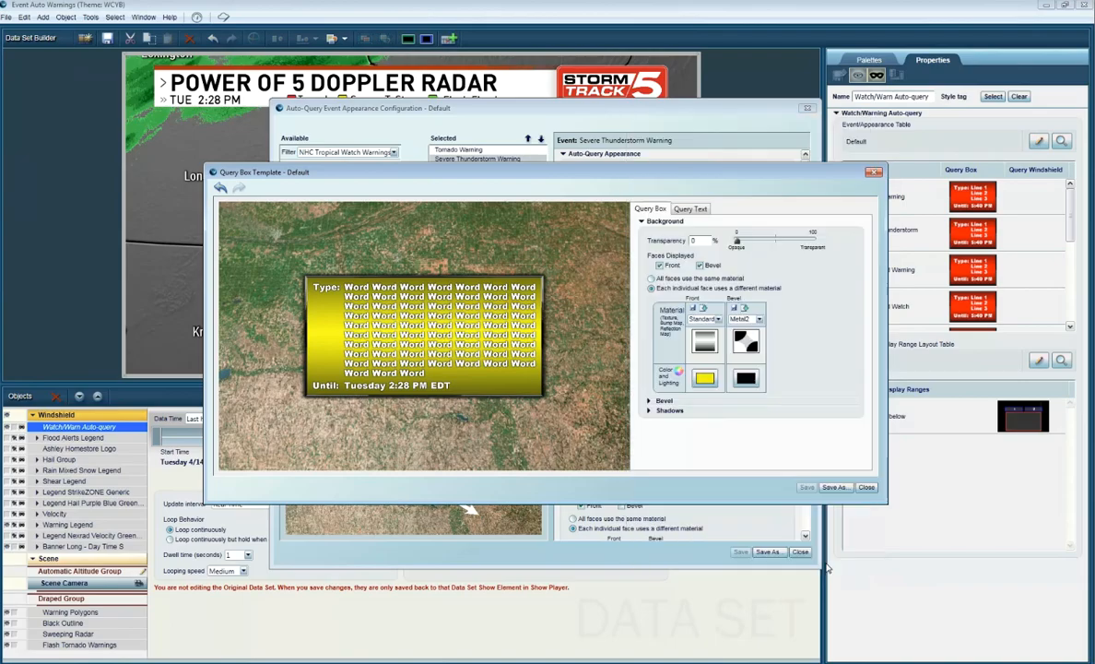
Step: Set both the bevel colour and the drop shadow colour of the query box background to white
{"action": "left_click", "coordinate": [747, 378]}
{"action": "left_click", "coordinate": [831, 560]}
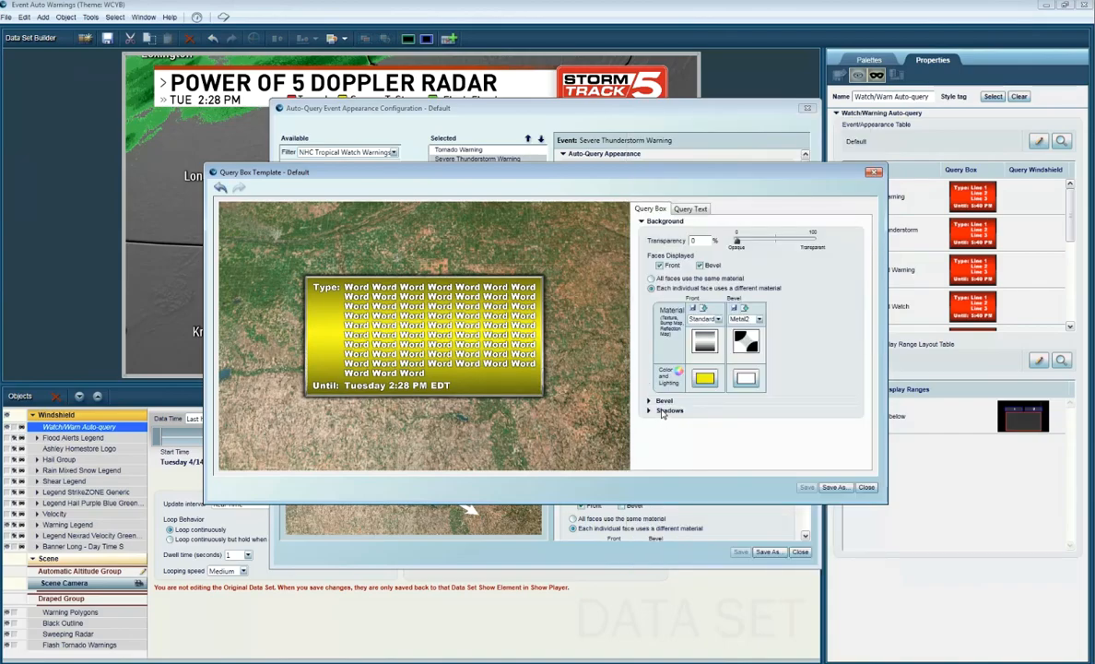
{"action": "left_click", "coordinate": [662, 412]}
{"action": "left_click", "coordinate": [727, 401]}
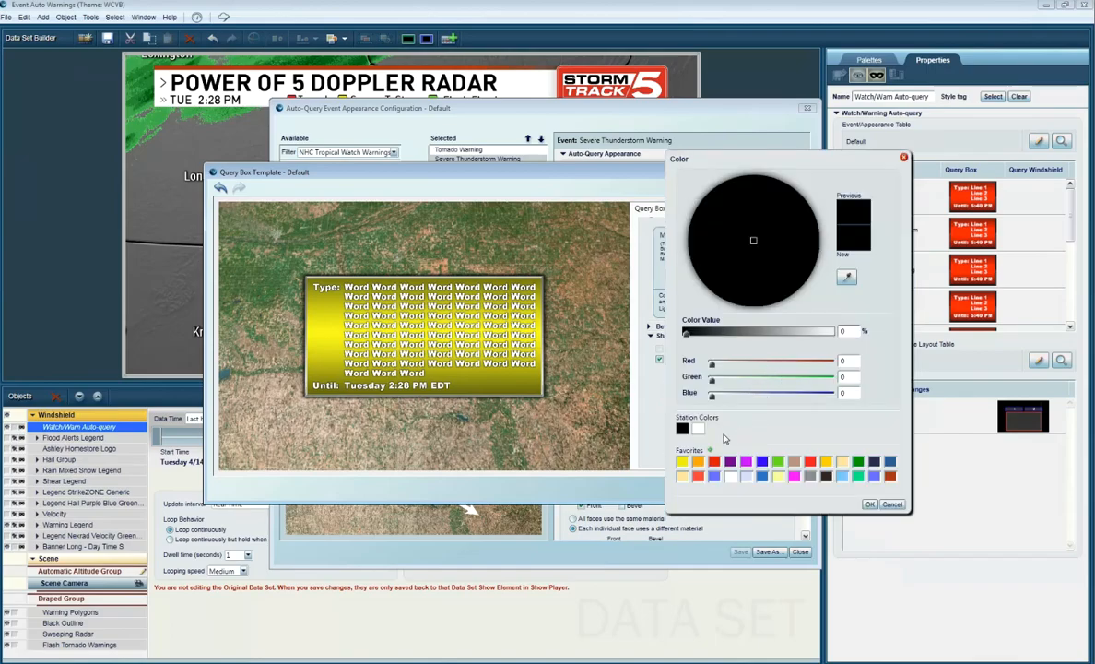
{"action": "left_click", "coordinate": [697, 428]}
{"action": "left_click", "coordinate": [870, 505]}
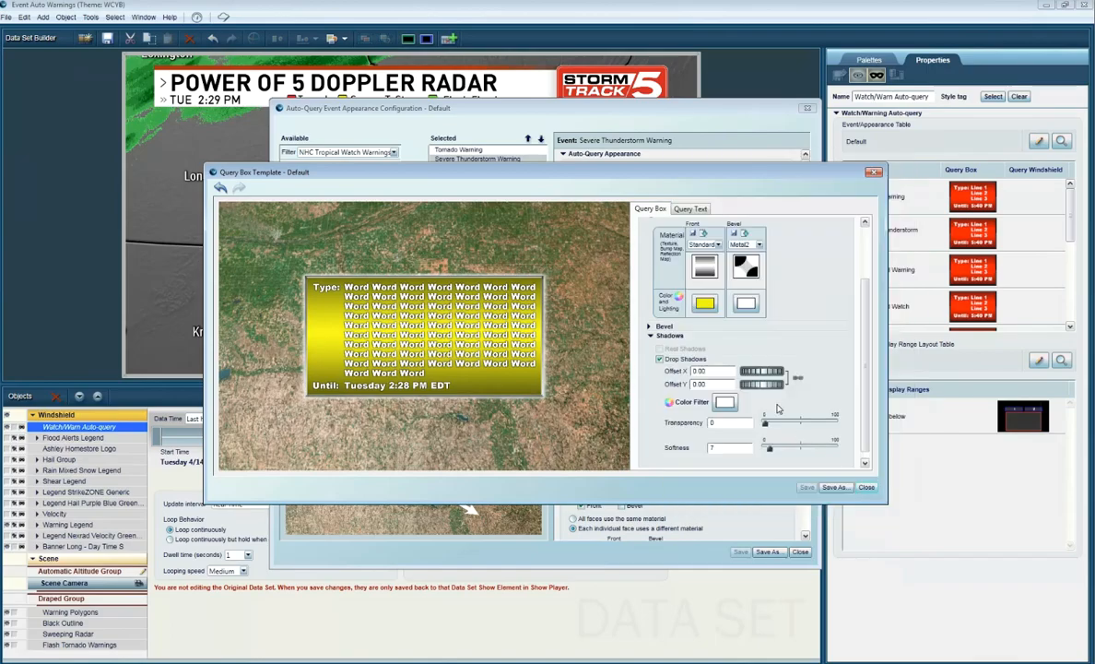
Step: Try a white front colour and a red drop shadow on the Severe Thunderstorm Warning query box template and discard the changes
{"action": "left_click", "coordinate": [705, 303]}
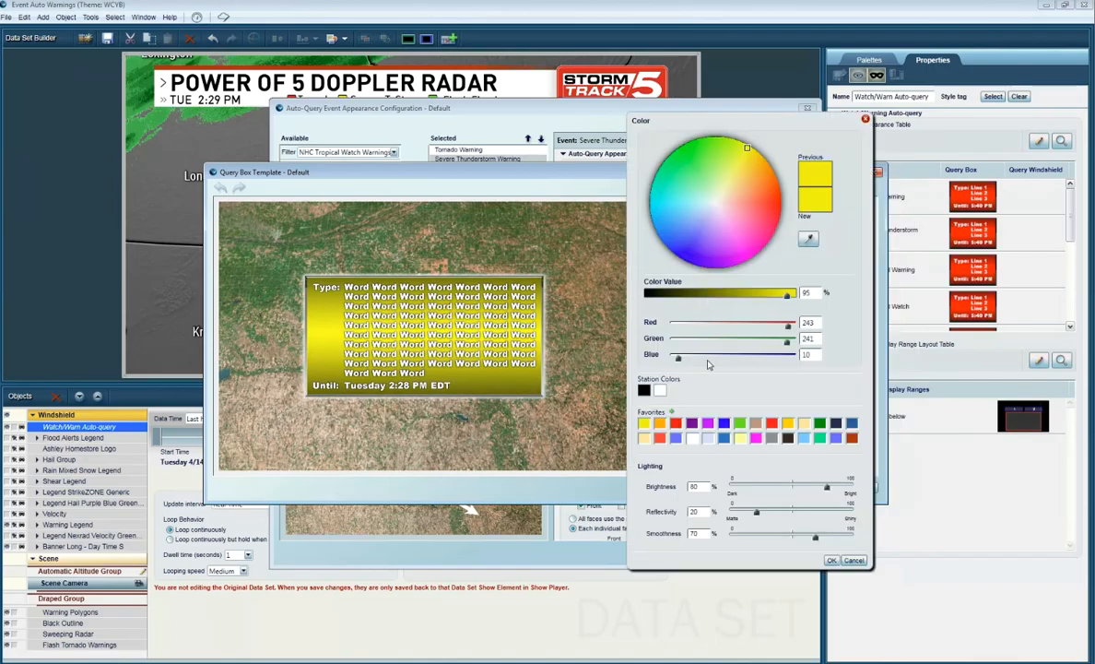
{"action": "left_click", "coordinate": [662, 391]}
{"action": "key", "text": "Return"}
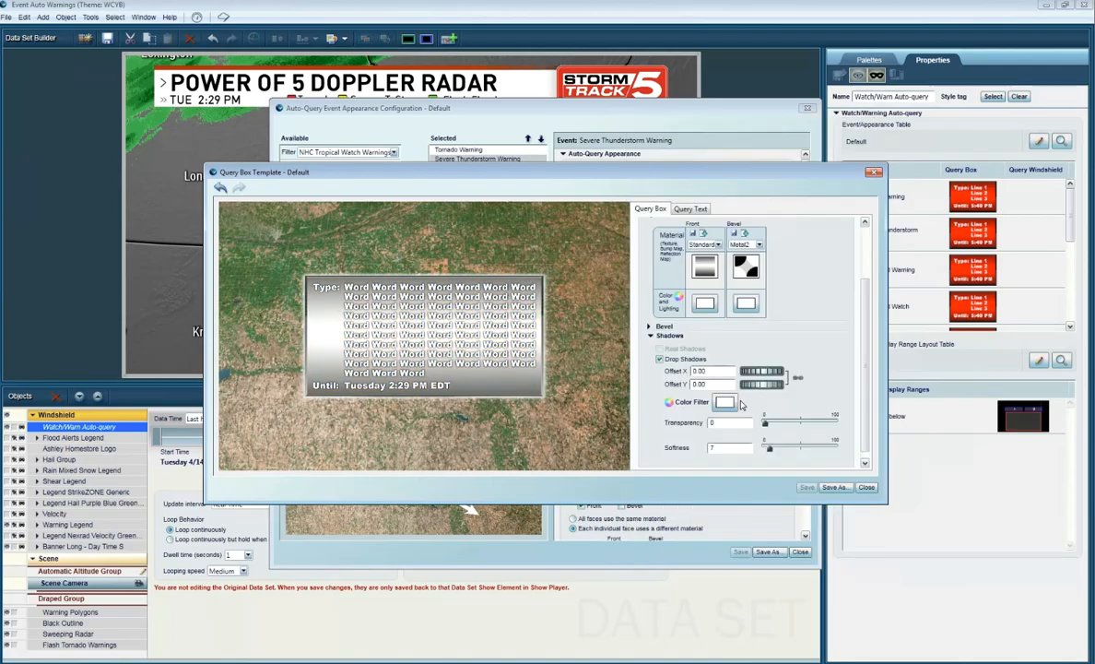
{"action": "left_click", "coordinate": [725, 402]}
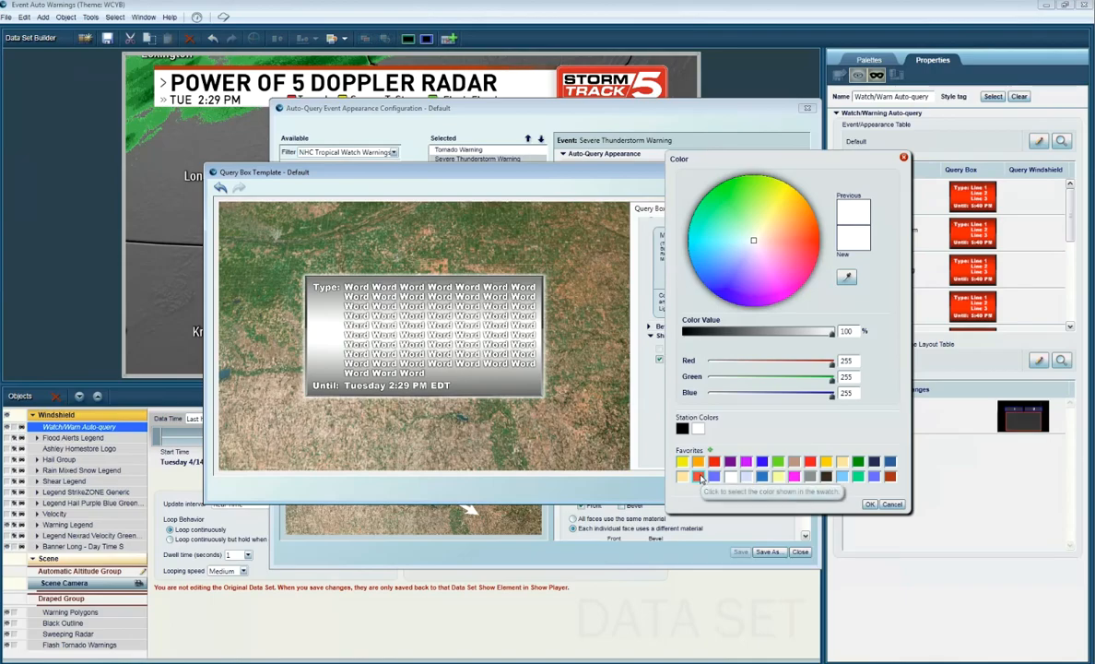
{"action": "left_click", "coordinate": [699, 477]}
{"action": "left_click", "coordinate": [870, 504]}
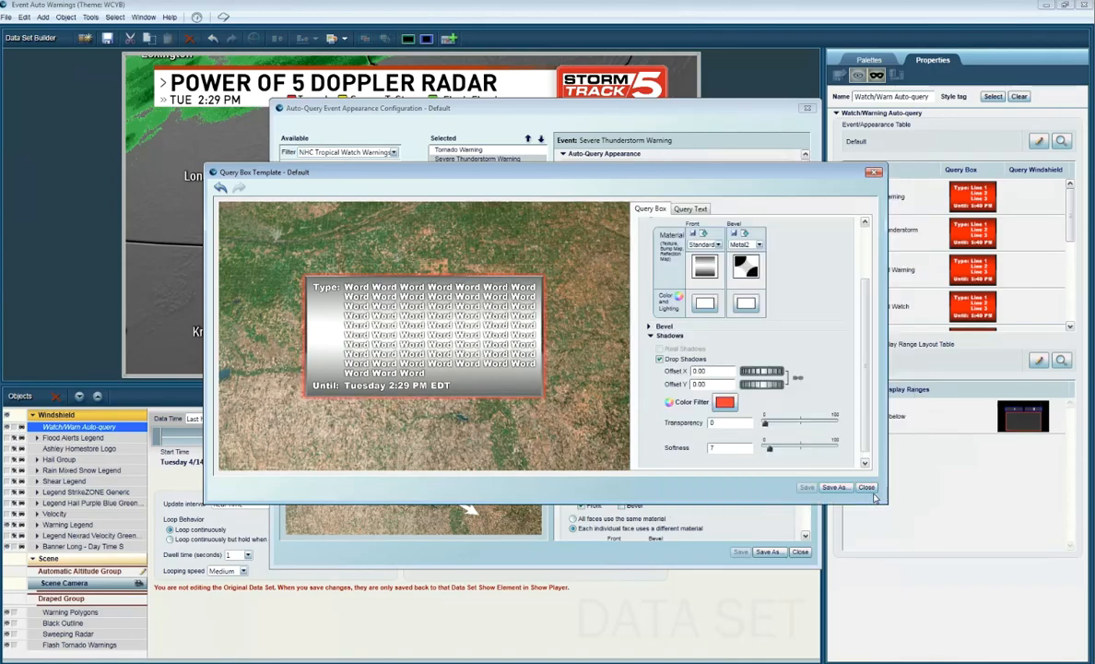
{"action": "left_click", "coordinate": [867, 487]}
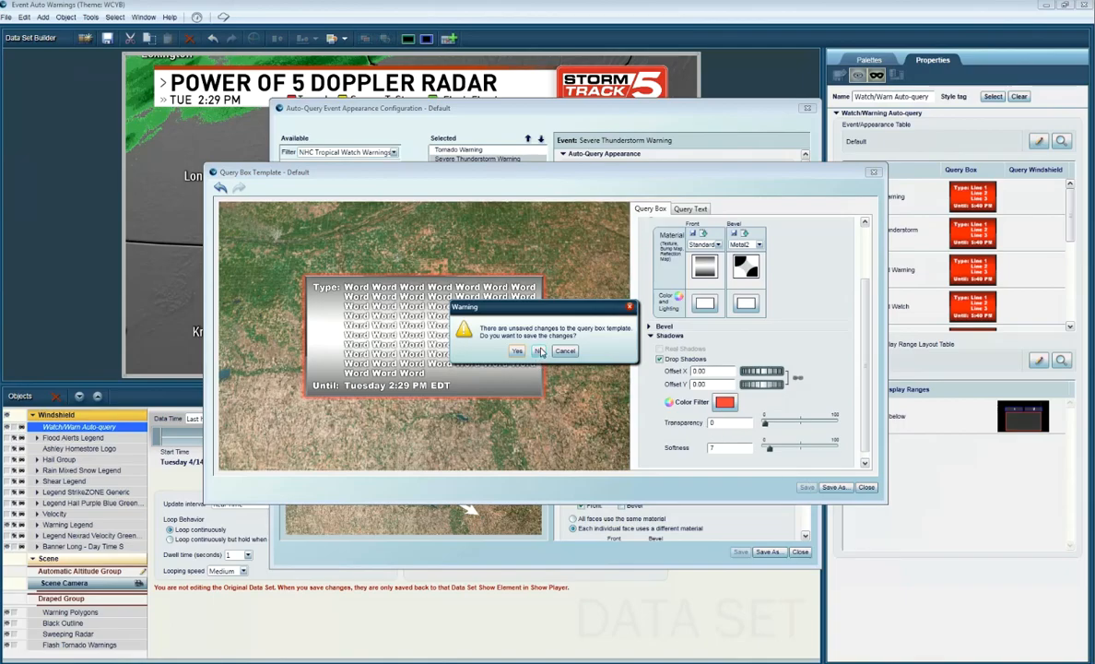
{"action": "left_click", "coordinate": [539, 352]}
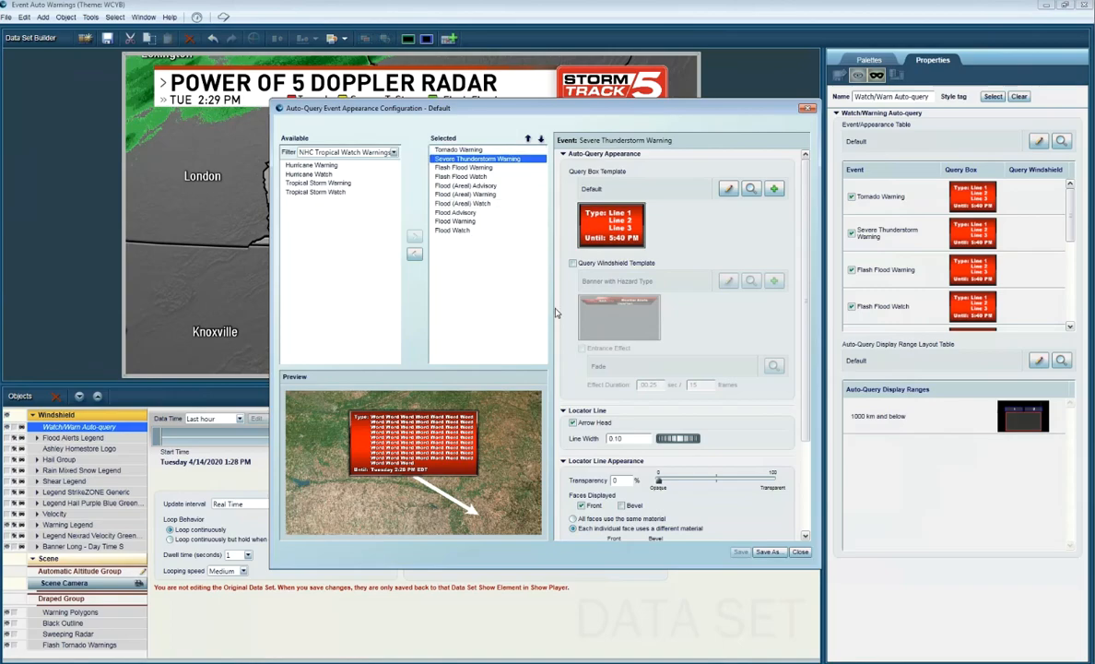
Step: Close the event appearance configuration and load the WCYB Severe Color Coded table as the auto-query's event appearance table
{"action": "left_click", "coordinate": [799, 552]}
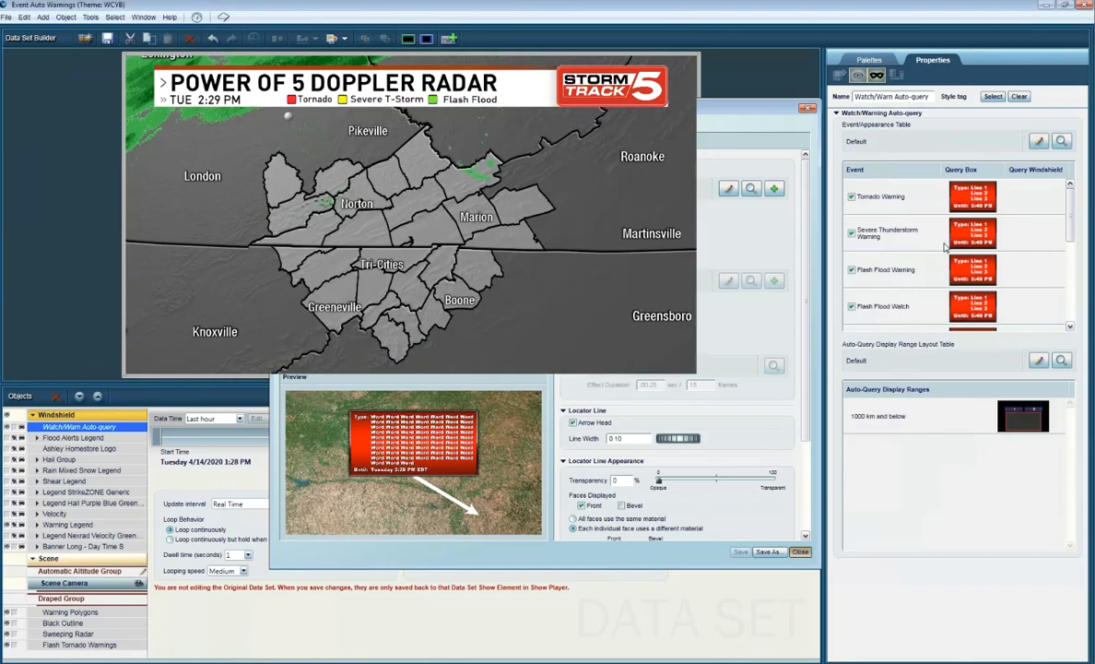
{"action": "left_click", "coordinate": [1062, 141]}
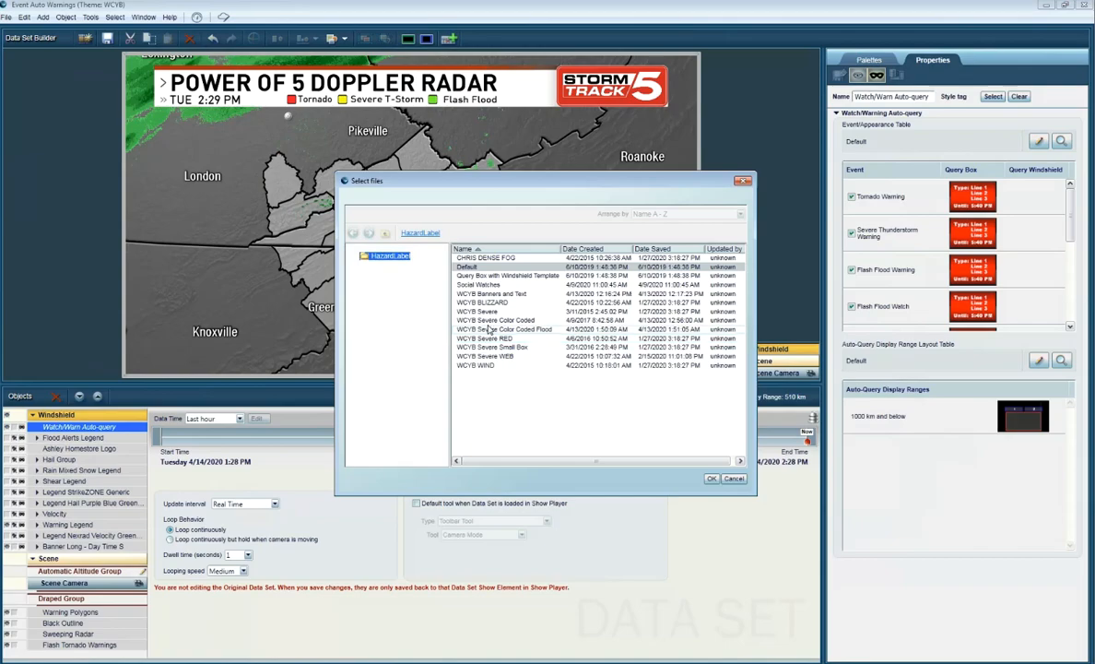
{"action": "double_click", "coordinate": [489, 321]}
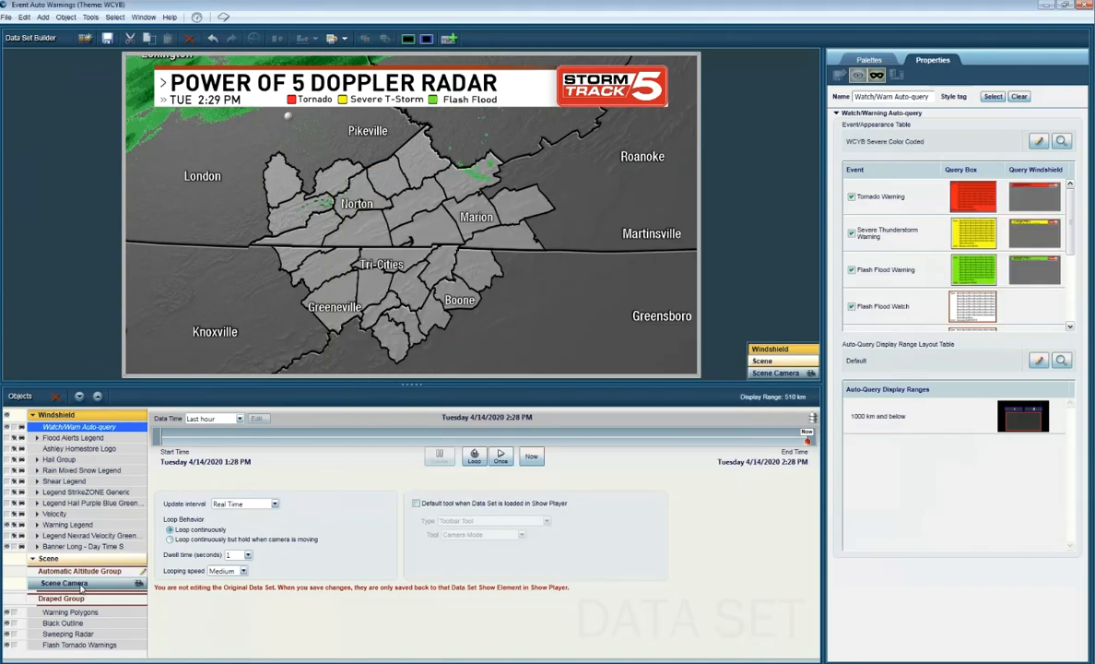
Step: Adjust the scene camera to a display range of about 531 km and reselect the Watch/Warn Auto-query
{"action": "left_click", "coordinate": [78, 584]}
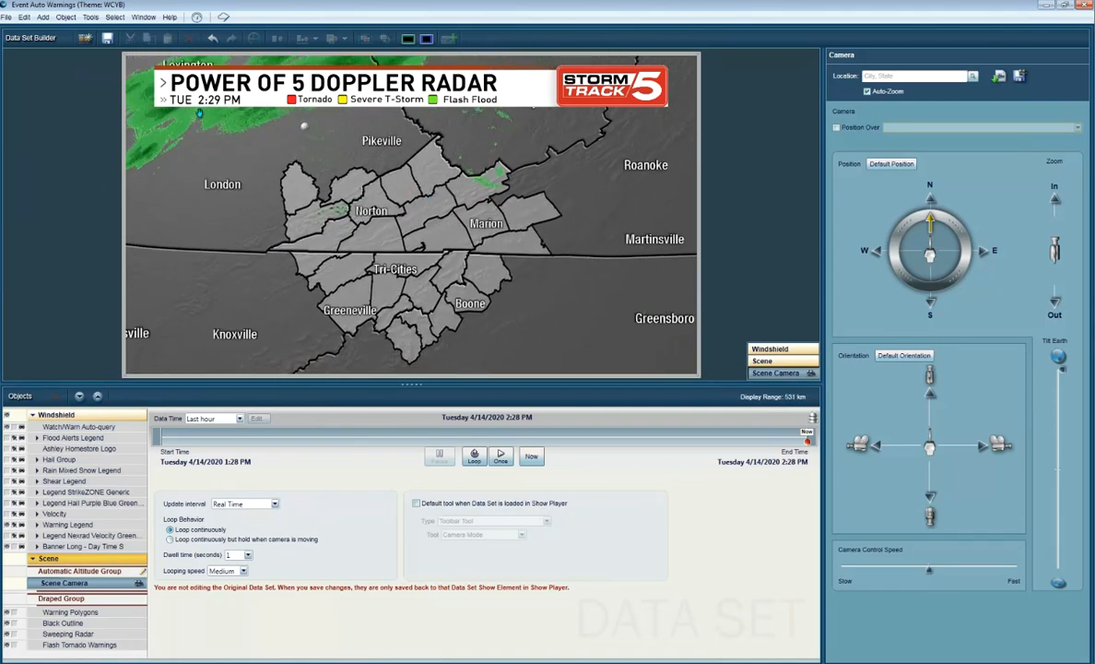
{"action": "left_click", "coordinate": [62, 525]}
{"action": "left_click", "coordinate": [62, 427]}
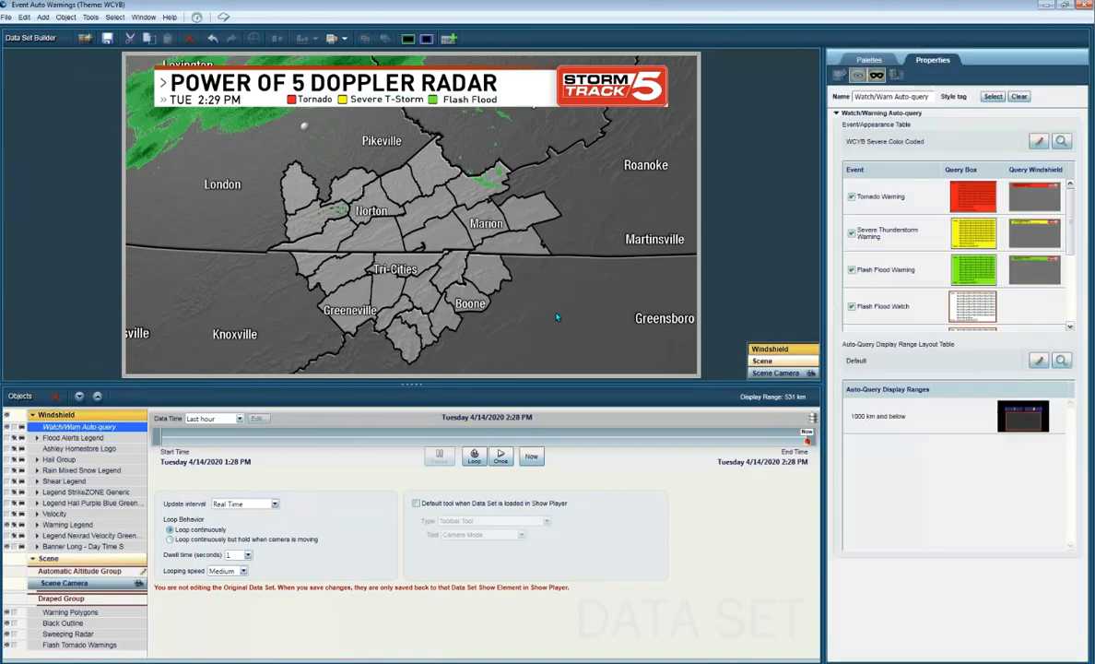
Step: Edit the Default display range layout table and move both drop zones of the 1000 km range just inside the hot box's upper edge
{"action": "left_click", "coordinate": [1038, 361]}
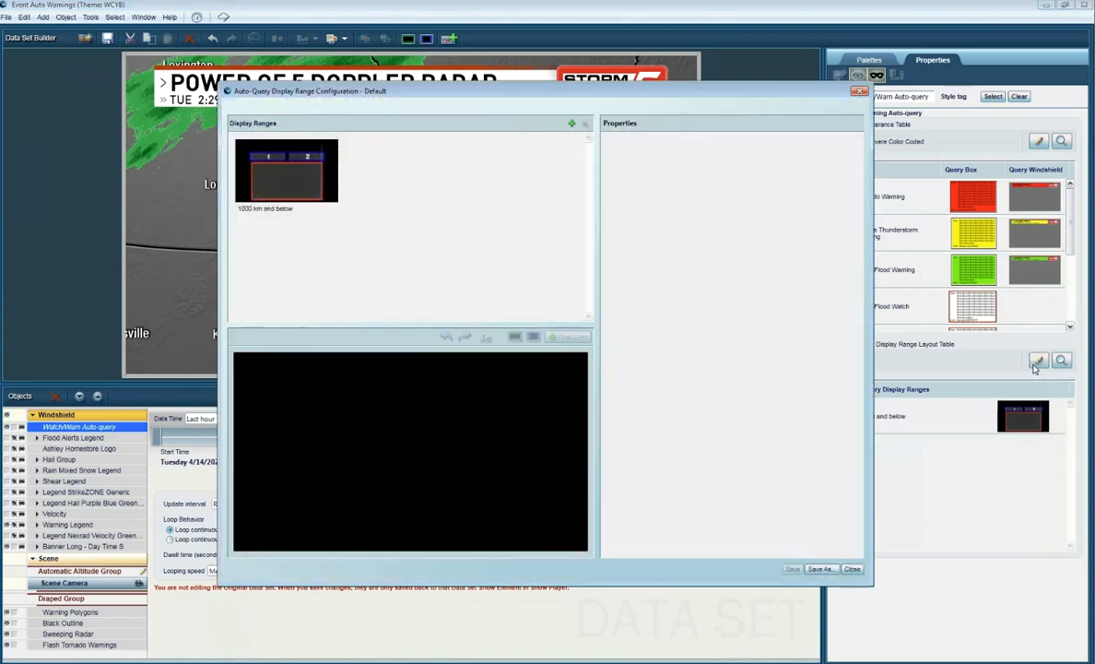
{"action": "left_click", "coordinate": [262, 193]}
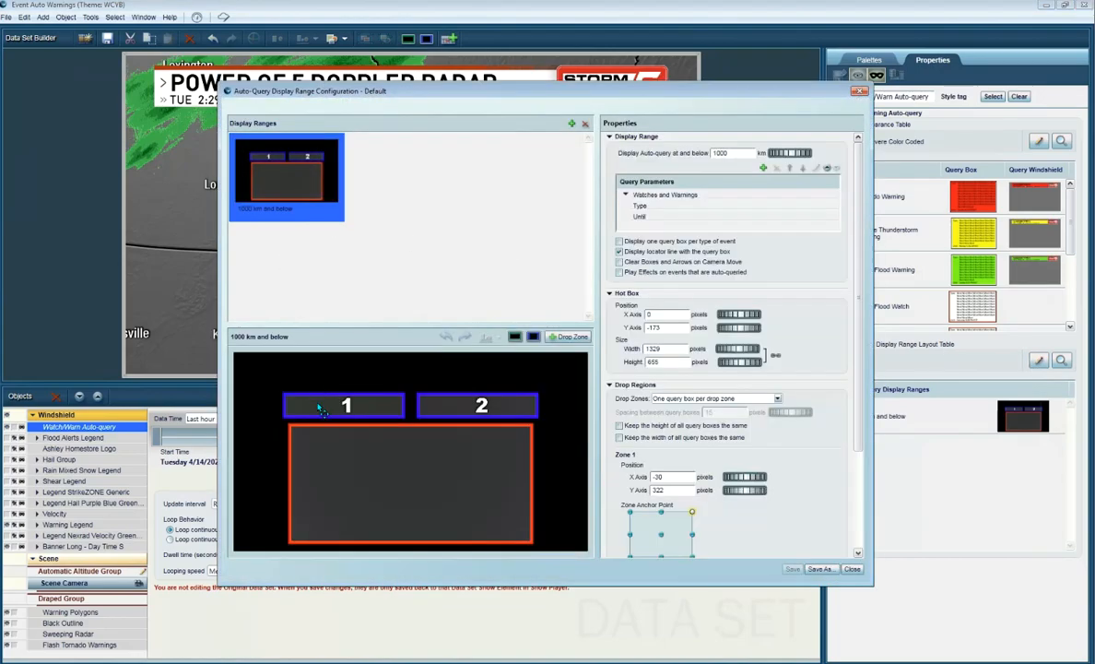
{"action": "left_click_drag", "start_coordinate": [340, 405], "coordinate": [350, 442]}
{"action": "left_click_drag", "start_coordinate": [471, 439], "coordinate": [466, 446]}
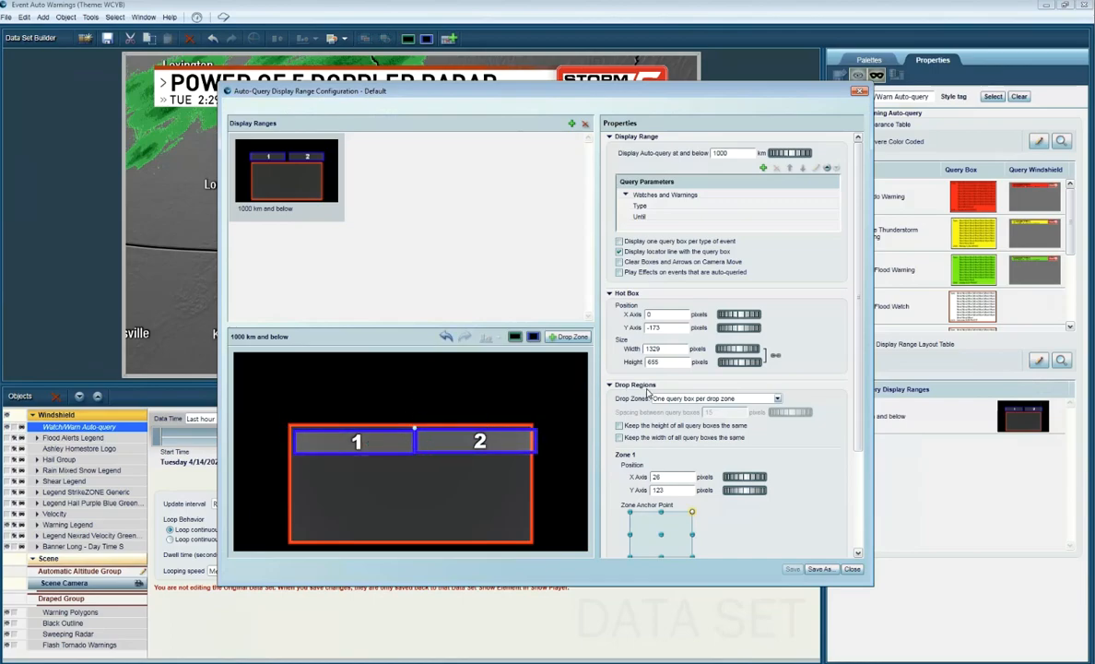
Step: Try multiple query boxes across and down one drop zone, and return the drop zones to one query box per drop zone
{"action": "left_click", "coordinate": [656, 401]}
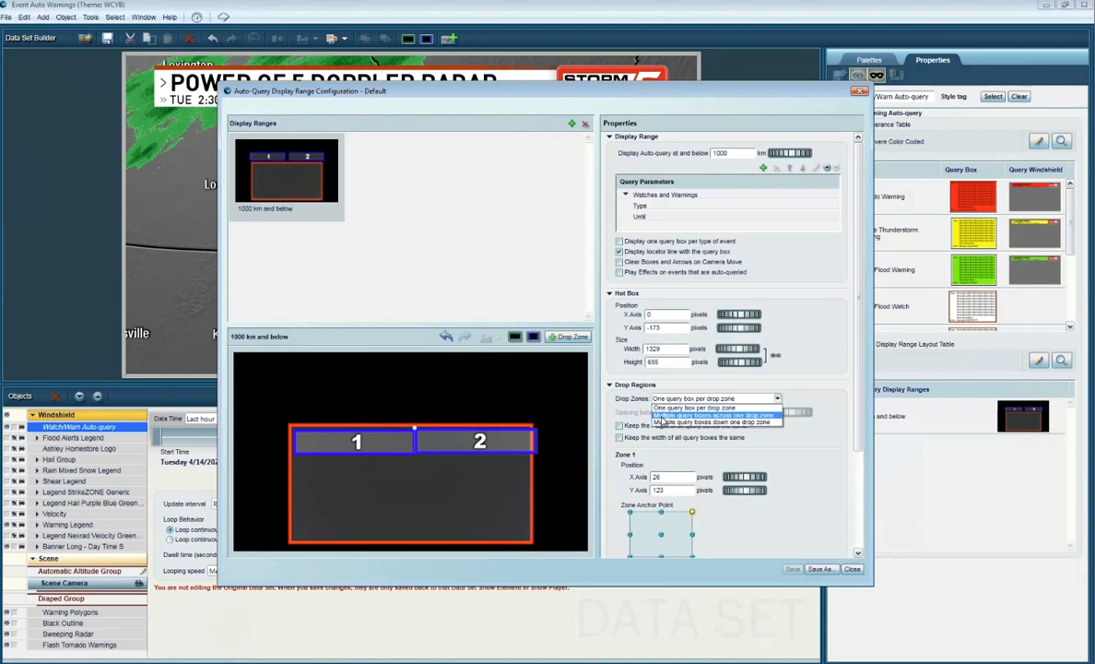
{"action": "left_click", "coordinate": [682, 415]}
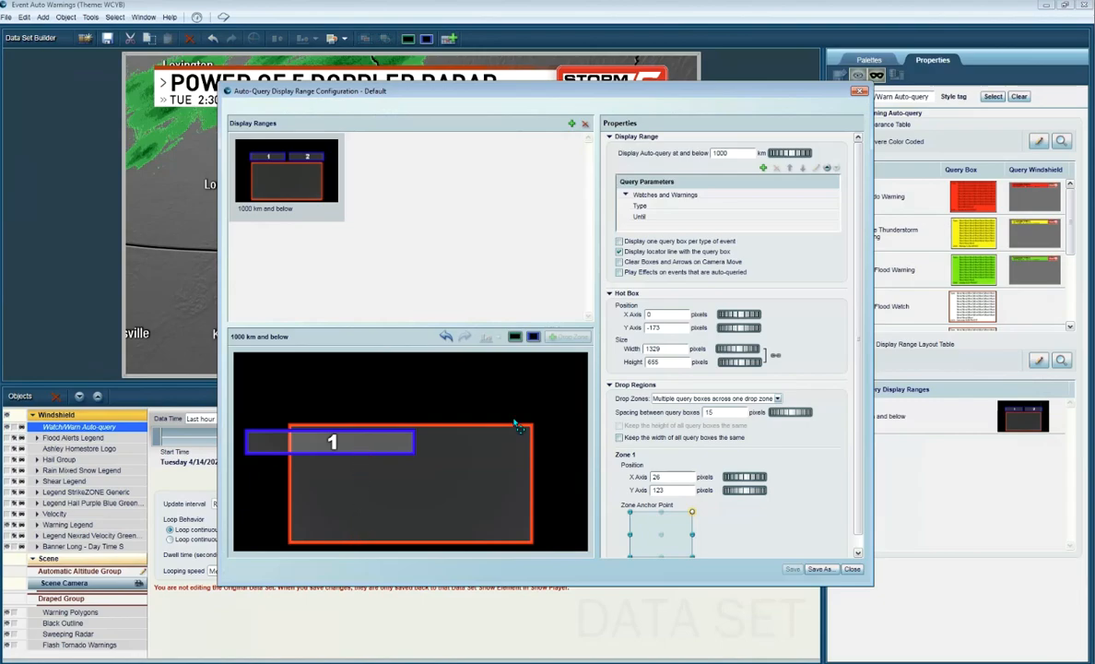
{"action": "left_click", "coordinate": [666, 401]}
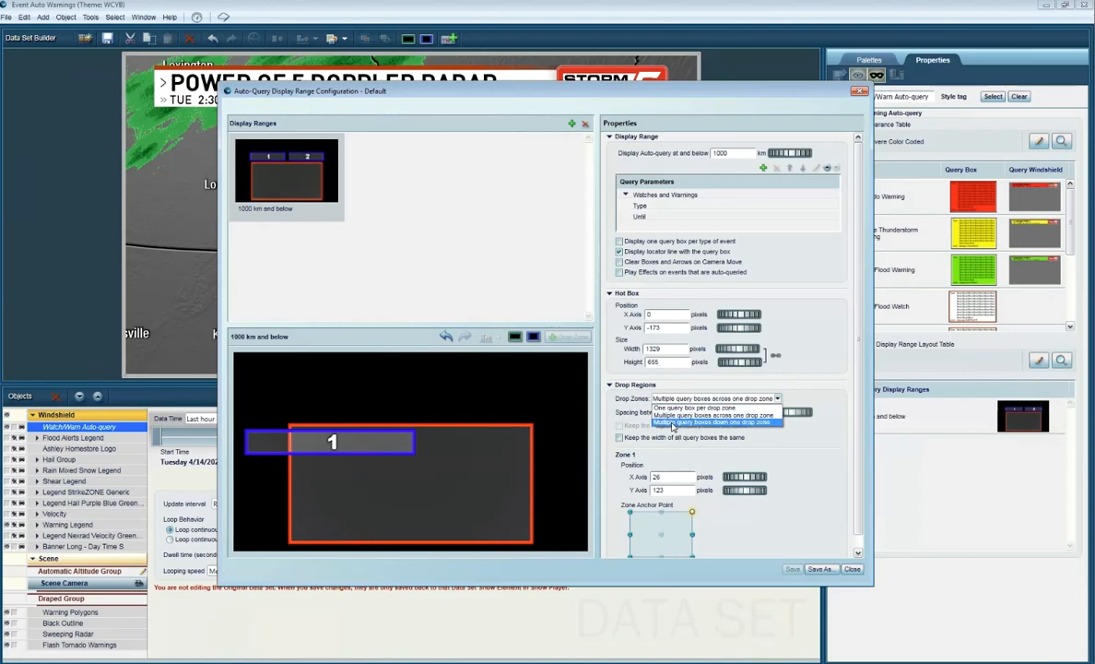
{"action": "left_click", "coordinate": [673, 423]}
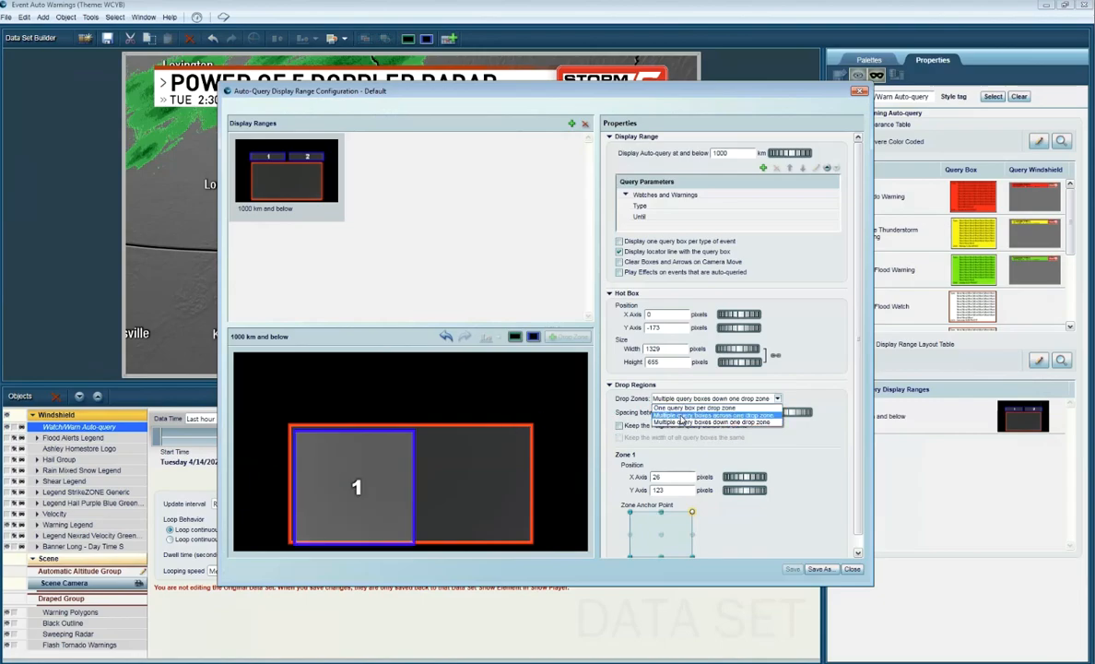
{"action": "left_click", "coordinate": [682, 417]}
{"action": "left_click", "coordinate": [682, 399]}
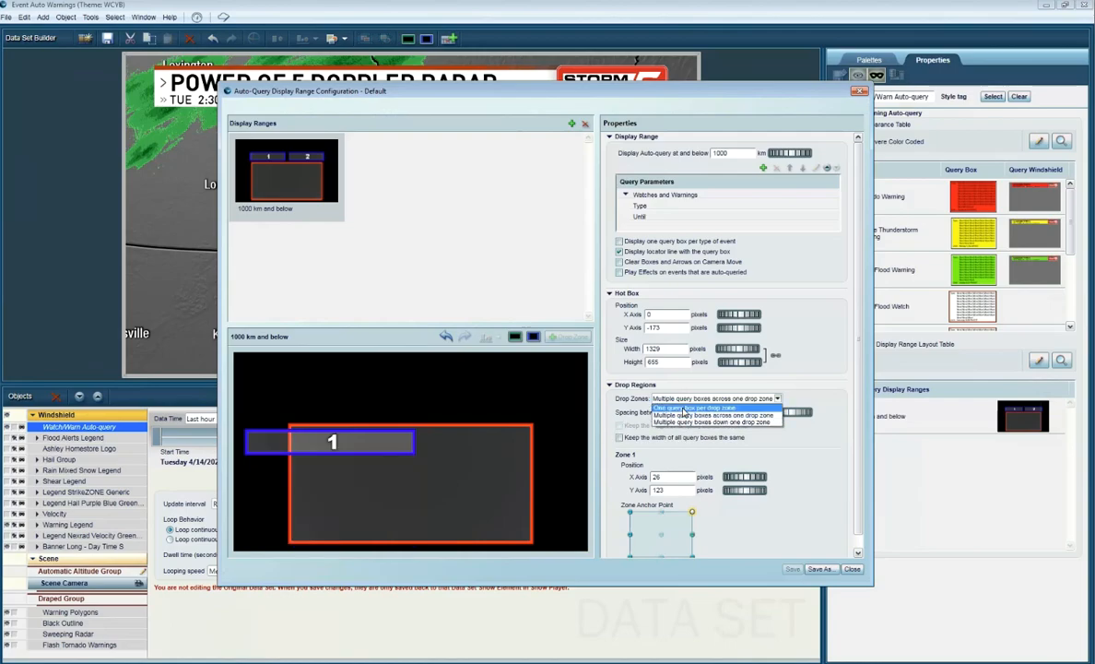
{"action": "left_click", "coordinate": [681, 408]}
Step: Reposition the hot box and enlarge it to about 1762 by 877 pixels so it fills most of the layout
{"action": "left_click_drag", "start_coordinate": [411, 481], "coordinate": [384, 448]}
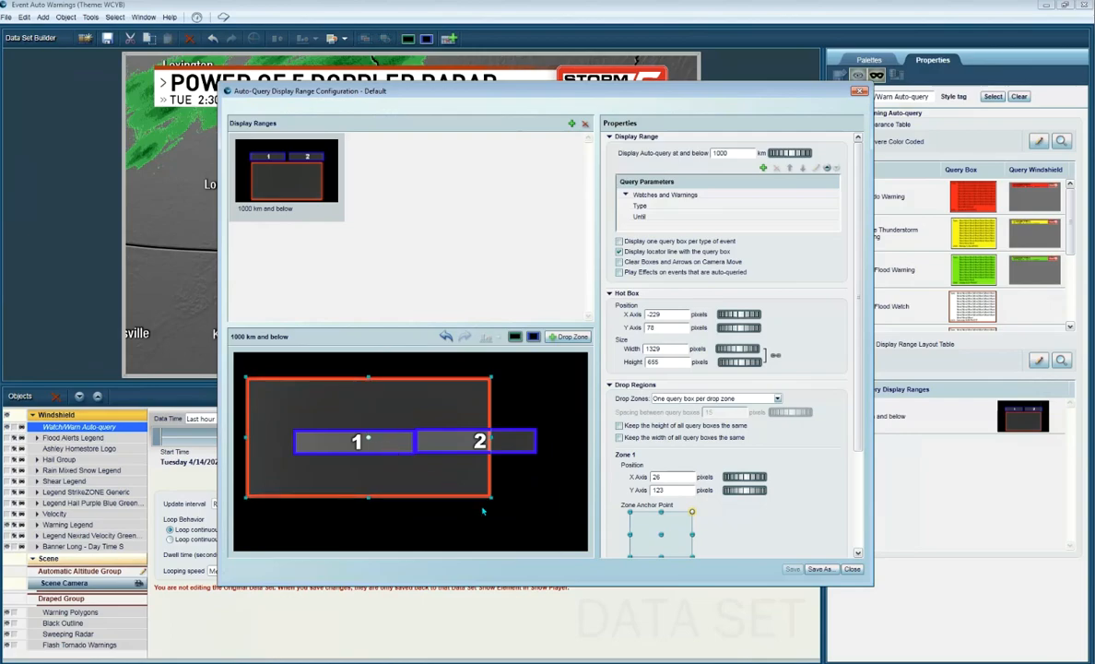
{"action": "left_click_drag", "start_coordinate": [491, 498], "coordinate": [563, 518]}
{"action": "left_click", "coordinate": [575, 535]}
{"action": "left_click", "coordinate": [570, 528]}
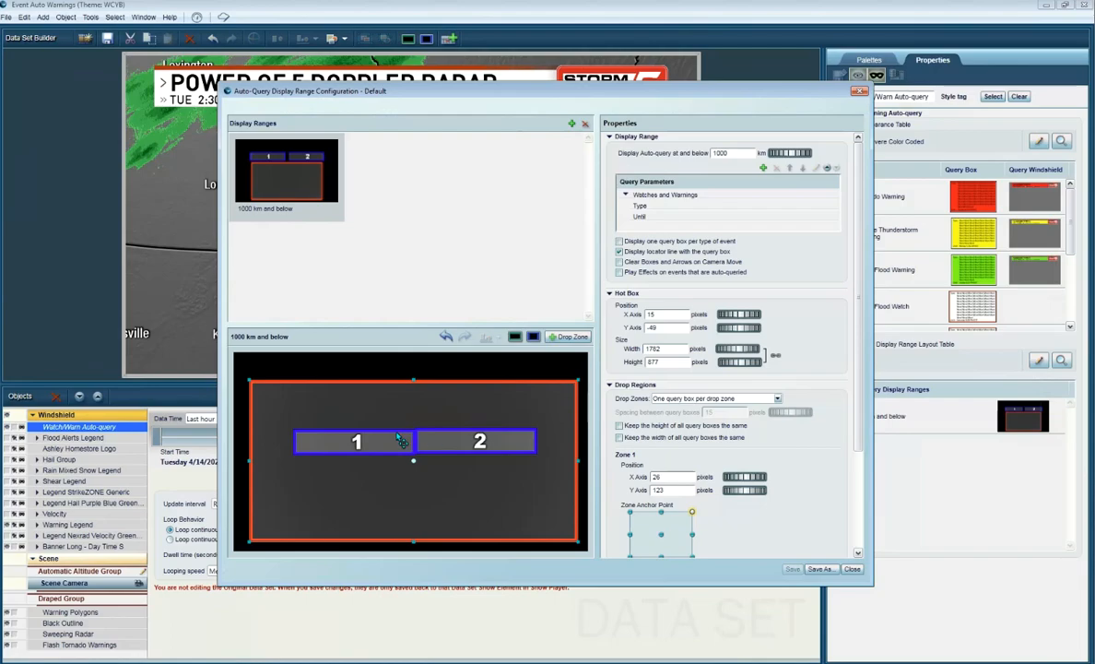
Step: Move drop zones 1 and 2 into the hot box's upper corners and close the display range layout without saving
{"action": "left_click_drag", "start_coordinate": [383, 448], "coordinate": [344, 406]}
{"action": "left_click_drag", "start_coordinate": [452, 420], "coordinate": [486, 386]}
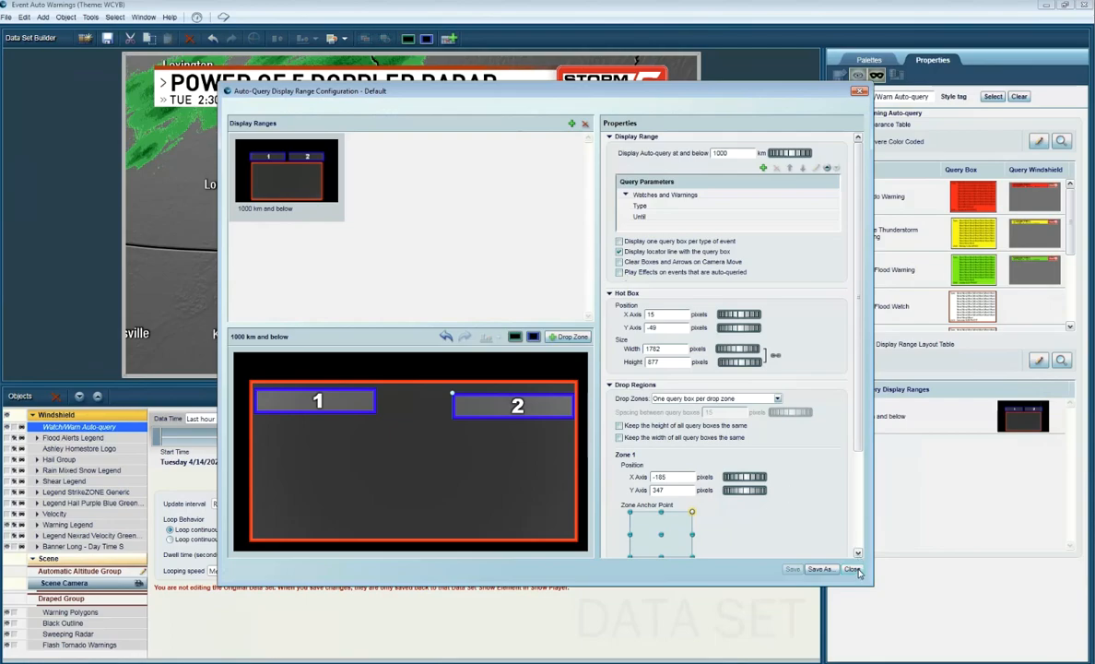
{"action": "left_click", "coordinate": [852, 569]}
{"action": "left_click", "coordinate": [539, 352]}
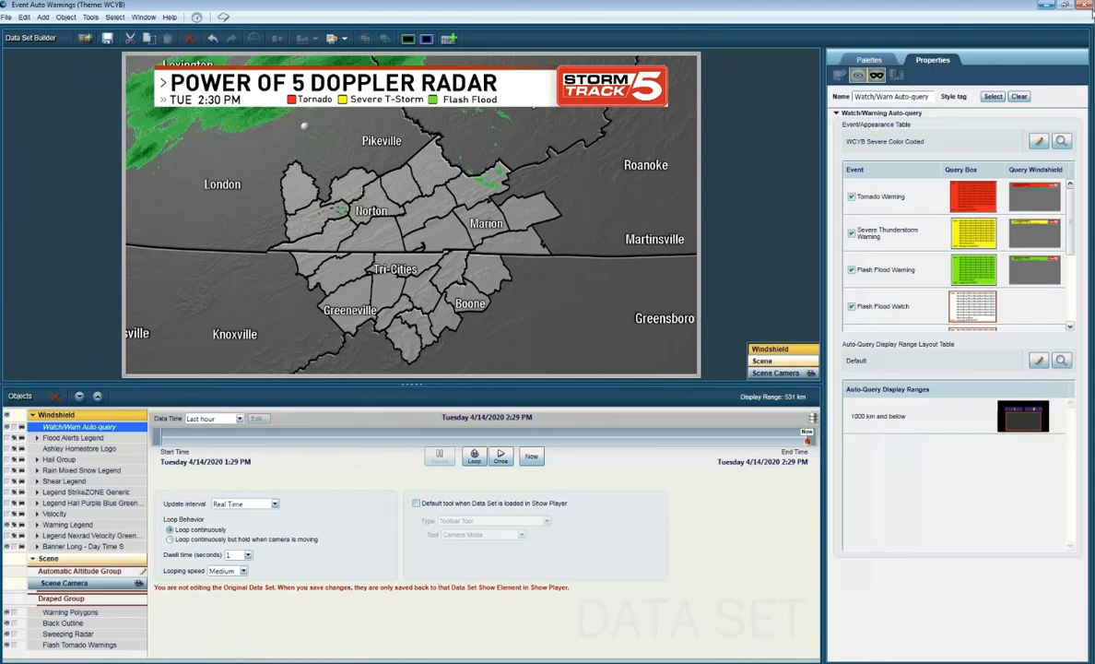
Step: Close the data set while saving the changes to Event Auto Warnings, and load it in the Previewer
{"action": "left_click", "coordinate": [1085, 7]}
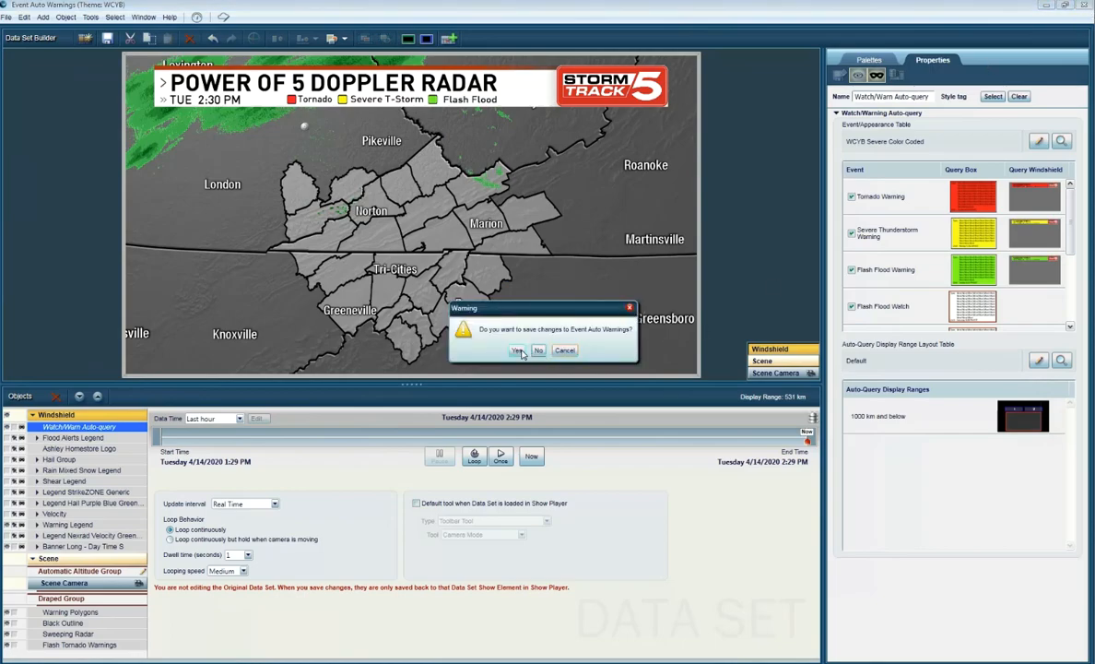
{"action": "left_click", "coordinate": [518, 351]}
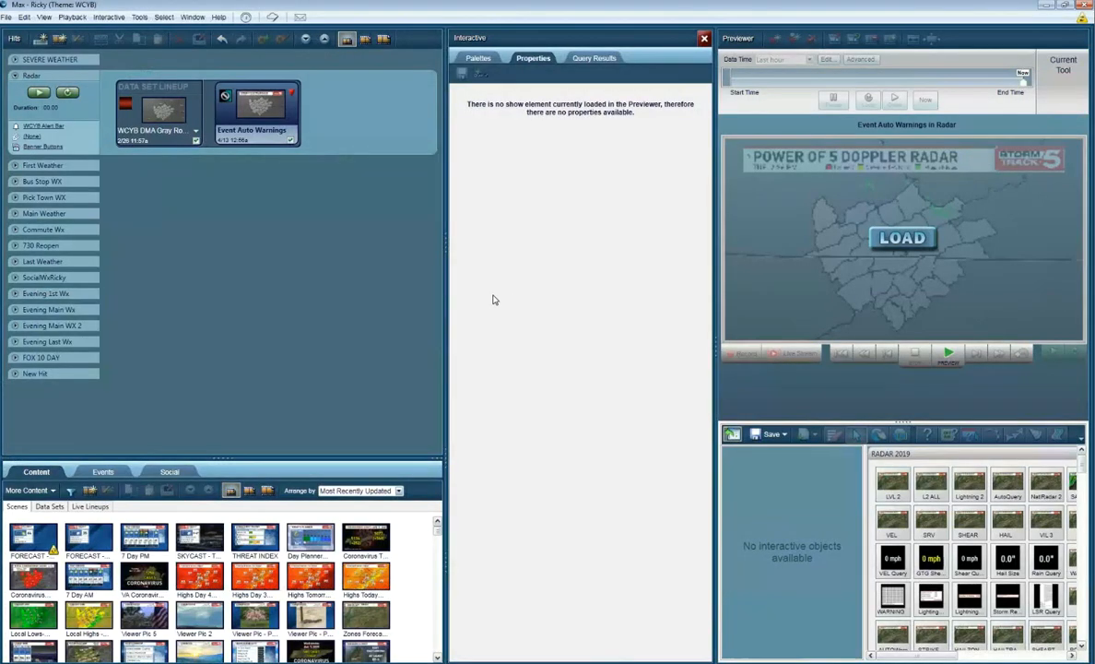
{"action": "left_click", "coordinate": [902, 237]}
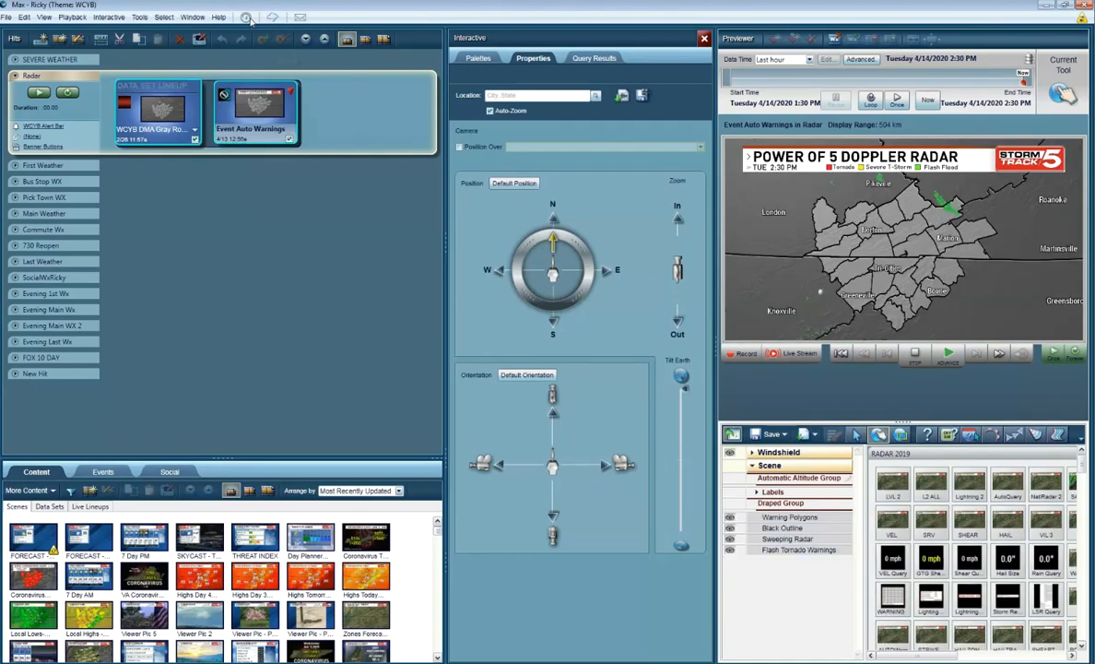
Step: Add a new event named "Tornado to Twitter" with Critical priority in the Event Configuration
{"action": "left_click", "coordinate": [140, 19]}
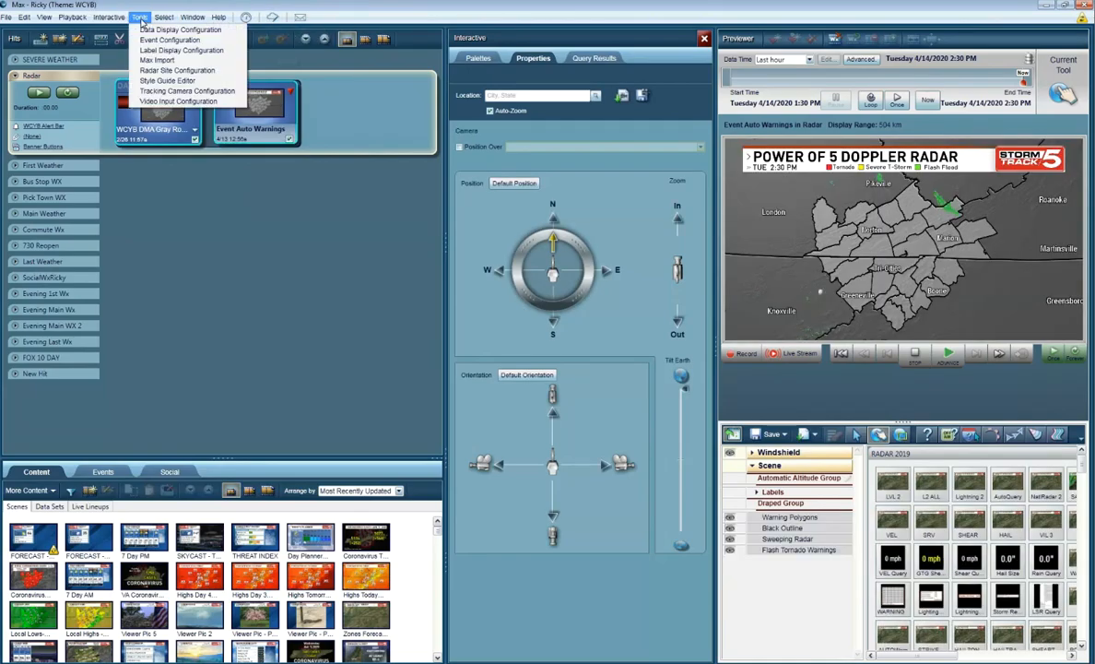
{"action": "left_click", "coordinate": [170, 39]}
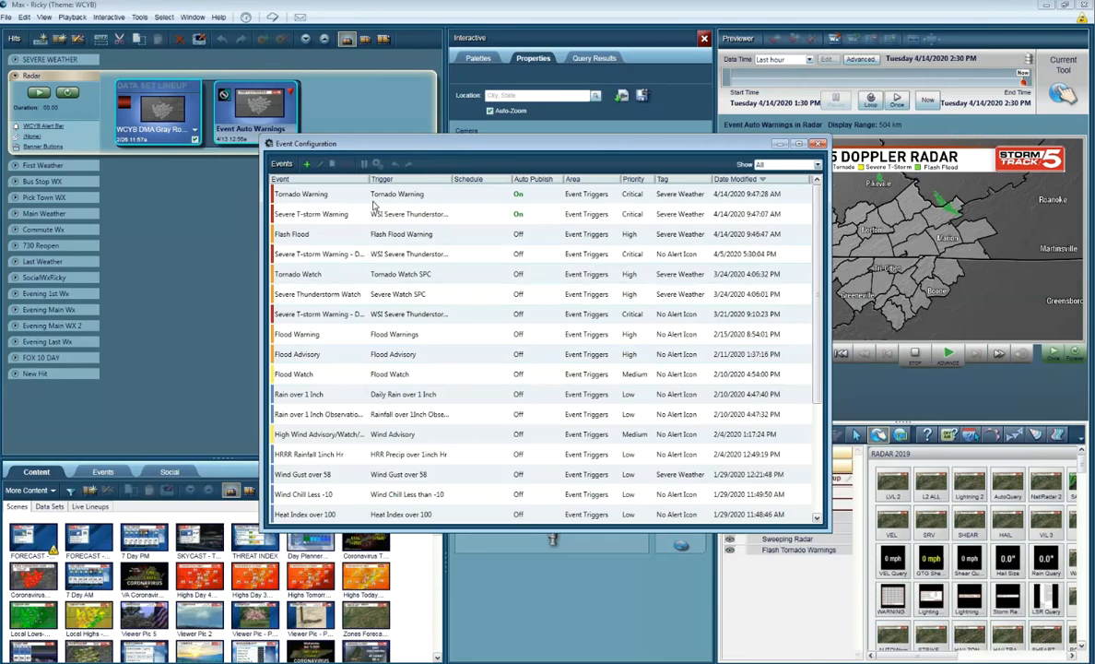
{"action": "mouse_move", "coordinate": [491, 271]}
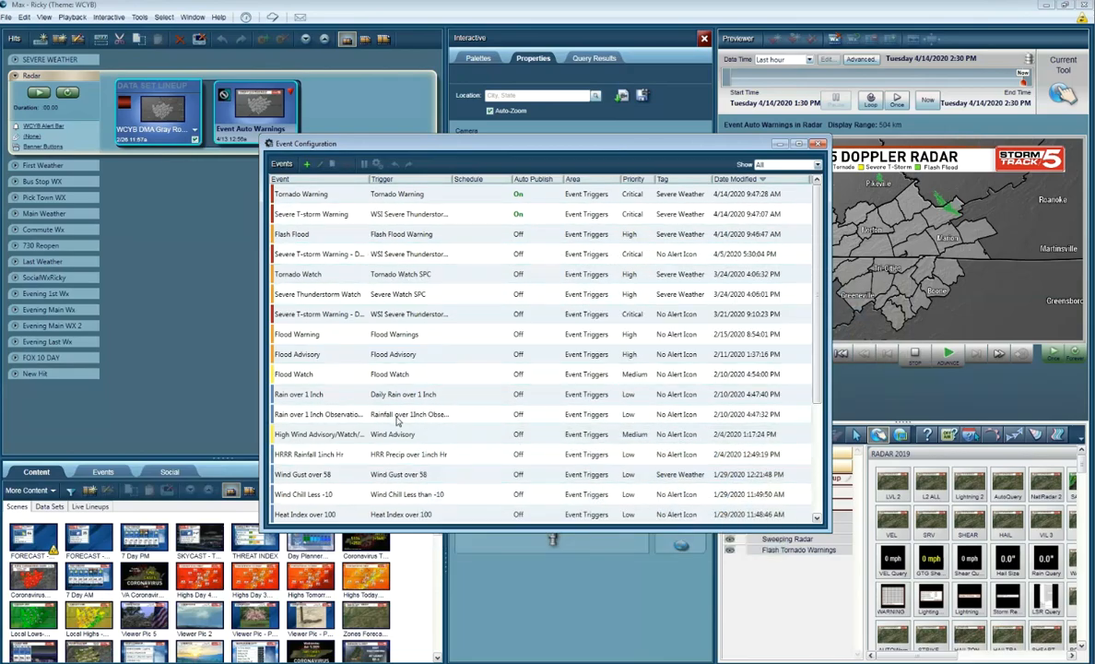
{"action": "left_click", "coordinate": [308, 166]}
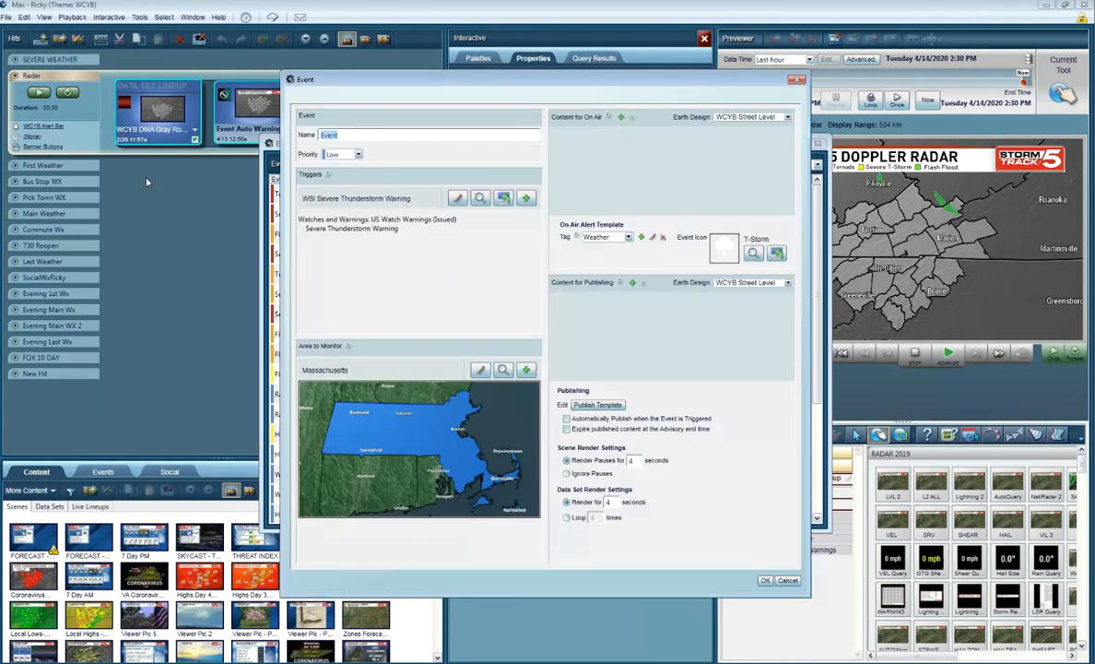
{"action": "type", "text": "Tornado to Twitter"}
{"action": "left_click", "coordinate": [343, 154]}
{"action": "left_click", "coordinate": [337, 192]}
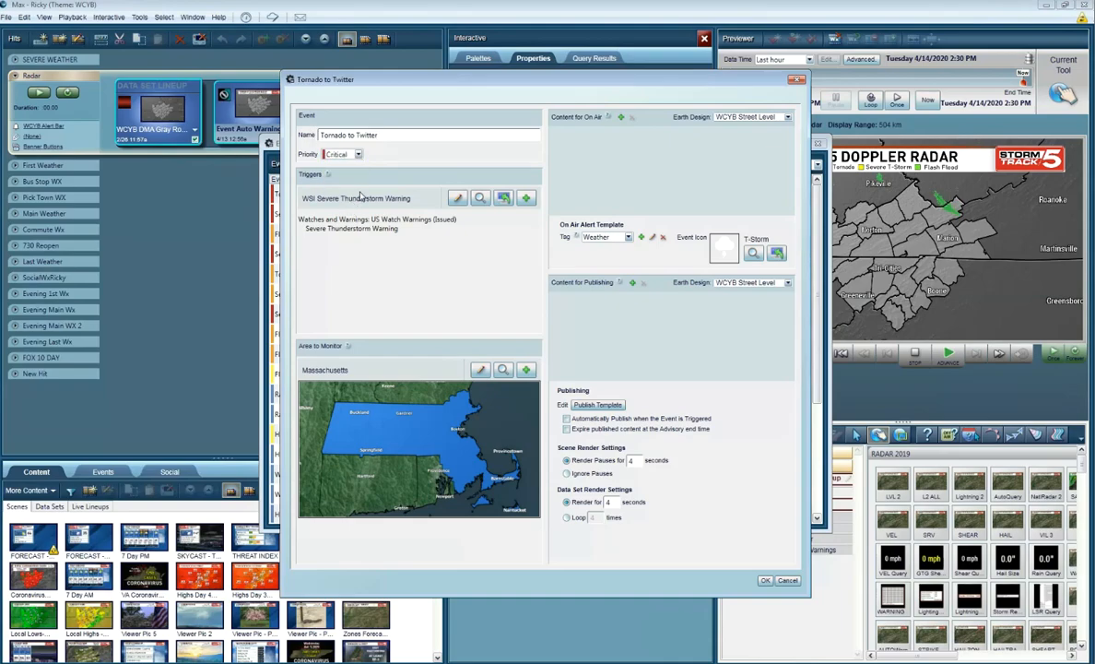
Step: Edit the new event's WSI Severe Thunderstorm Warning trigger and add the Tornado event to its watches and warnings
{"action": "left_click", "coordinate": [458, 199]}
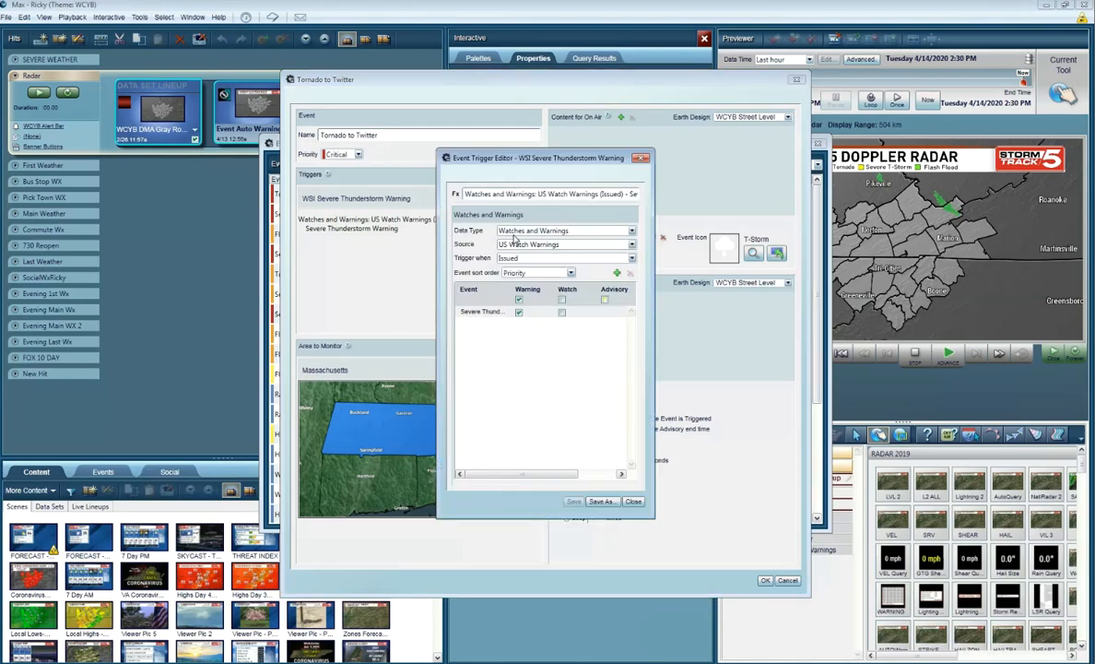
{"action": "left_click", "coordinate": [616, 274]}
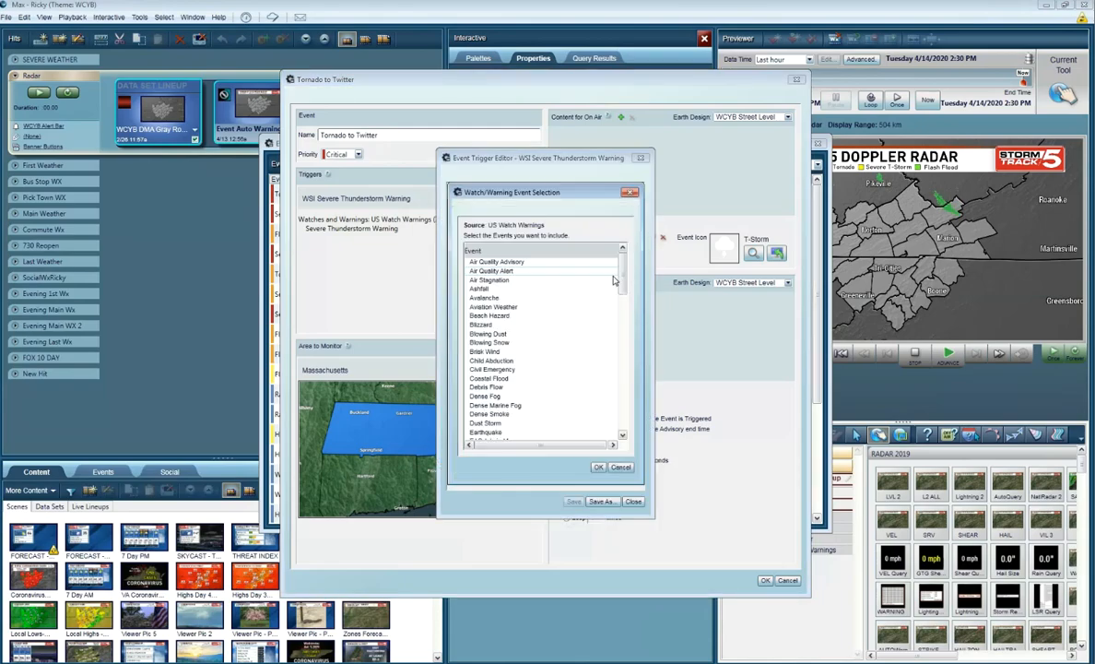
{"action": "left_click_drag", "start_coordinate": [616, 279], "coordinate": [624, 406]}
{"action": "left_click", "coordinate": [495, 353]}
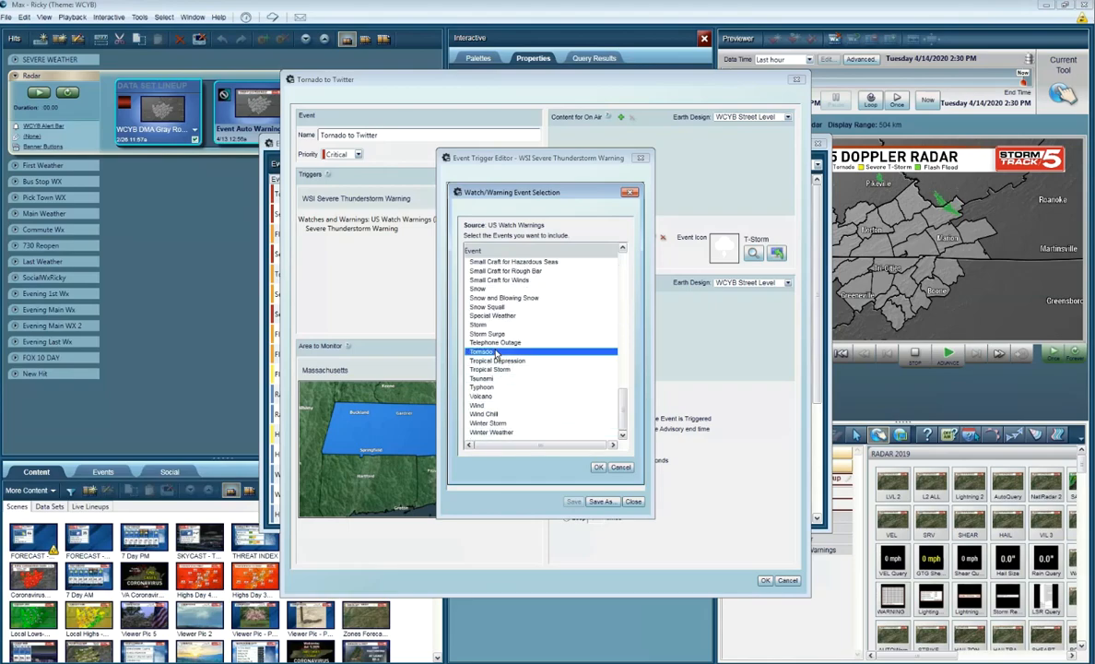
{"action": "left_click", "coordinate": [598, 467]}
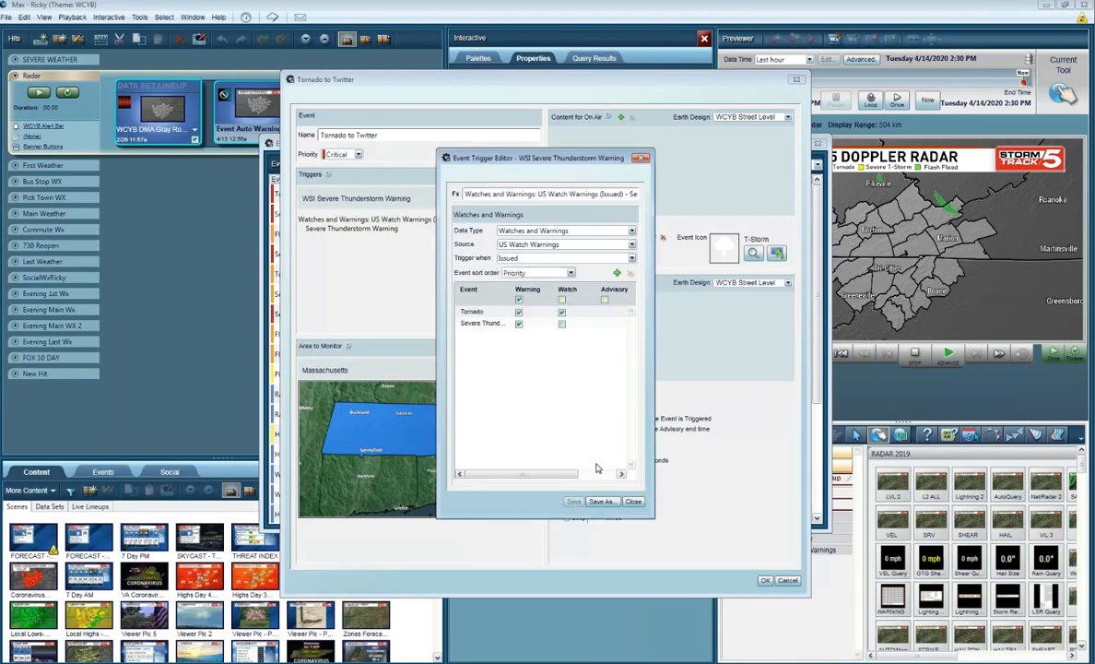
Step: Remove Severe Thunderstorm from the trigger's event list and turn off Watch for Tornado, leaving Warning enabled
{"action": "left_click", "coordinate": [497, 323]}
{"action": "key", "text": "Delete"}
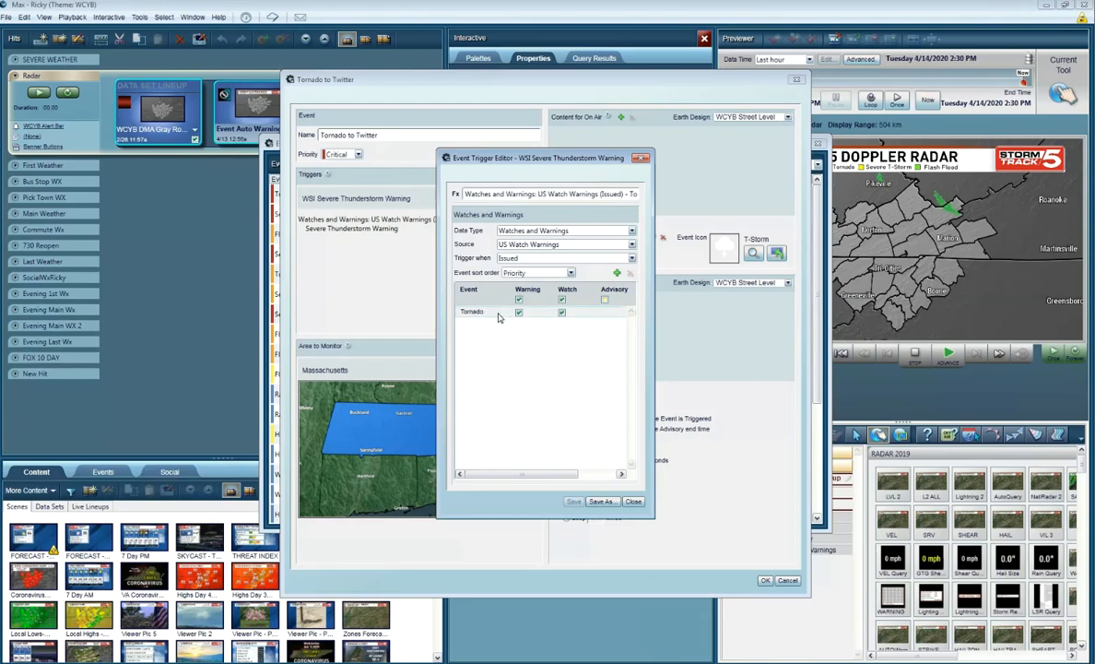
{"action": "left_click", "coordinate": [561, 312]}
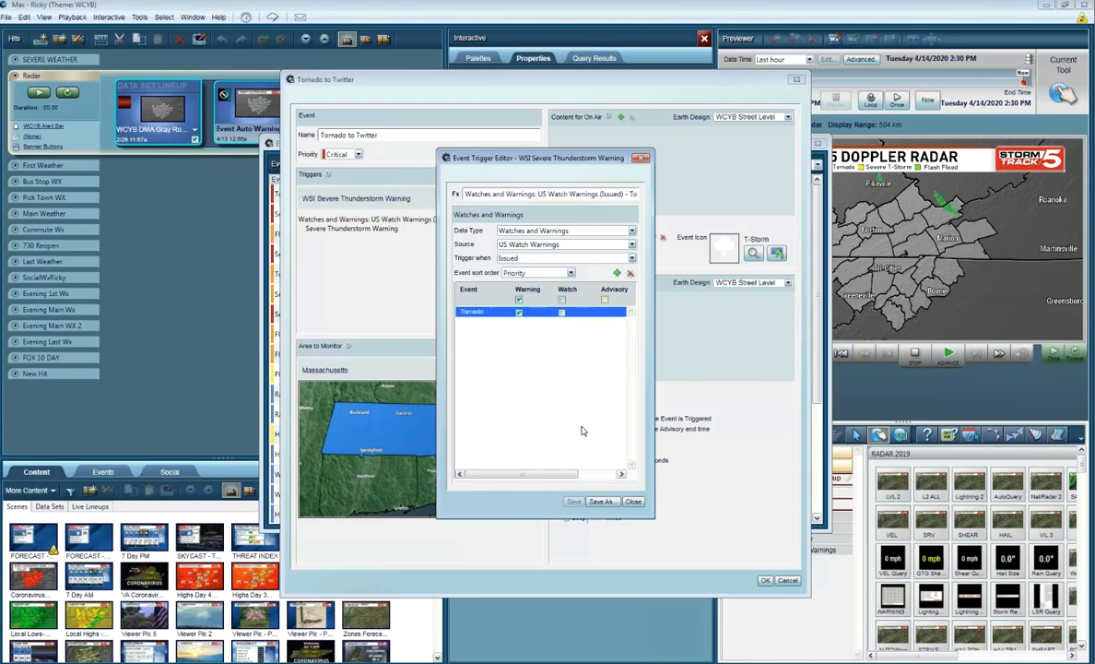
Step: Save the edited trigger as a new event trigger named "Tornado" and close the trigger editor
{"action": "left_click", "coordinate": [601, 501]}
{"action": "scroll", "coordinate": [518, 366], "scroll_direction": "down", "scroll_amount": 5}
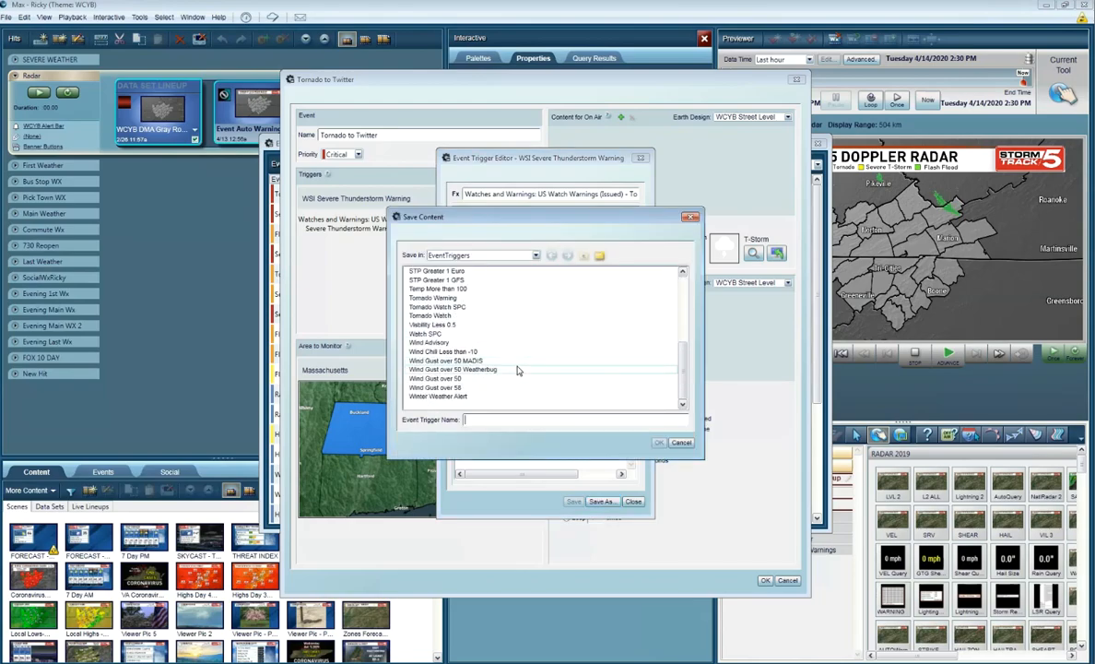
{"action": "type", "text": "Tornado"}
{"action": "key", "text": "Return"}
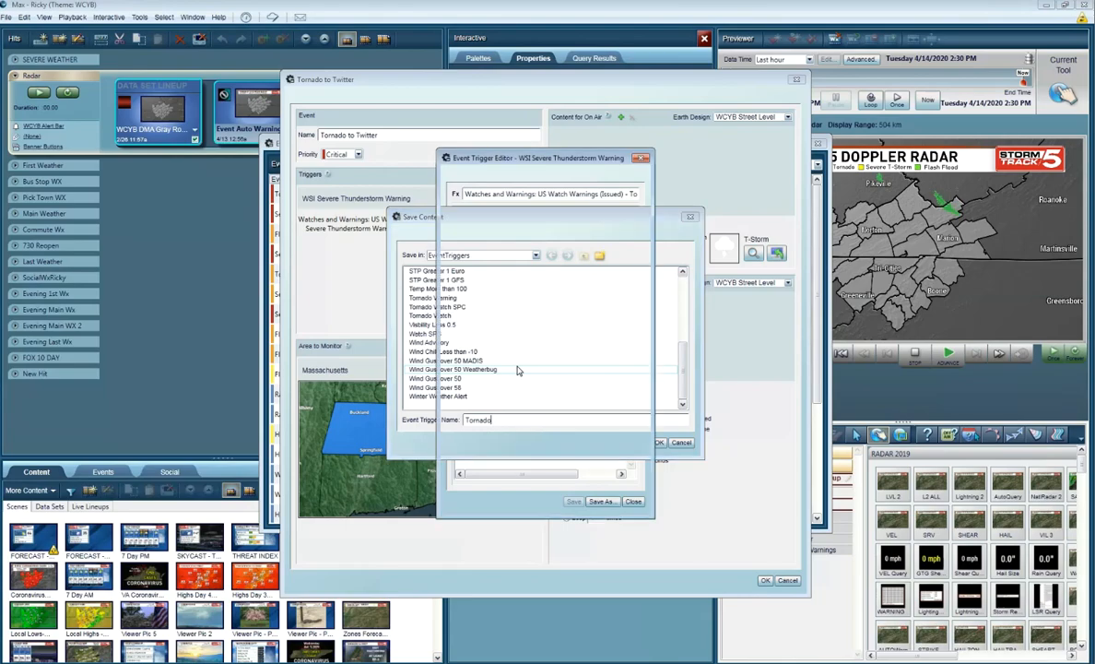
{"action": "left_click", "coordinate": [633, 501]}
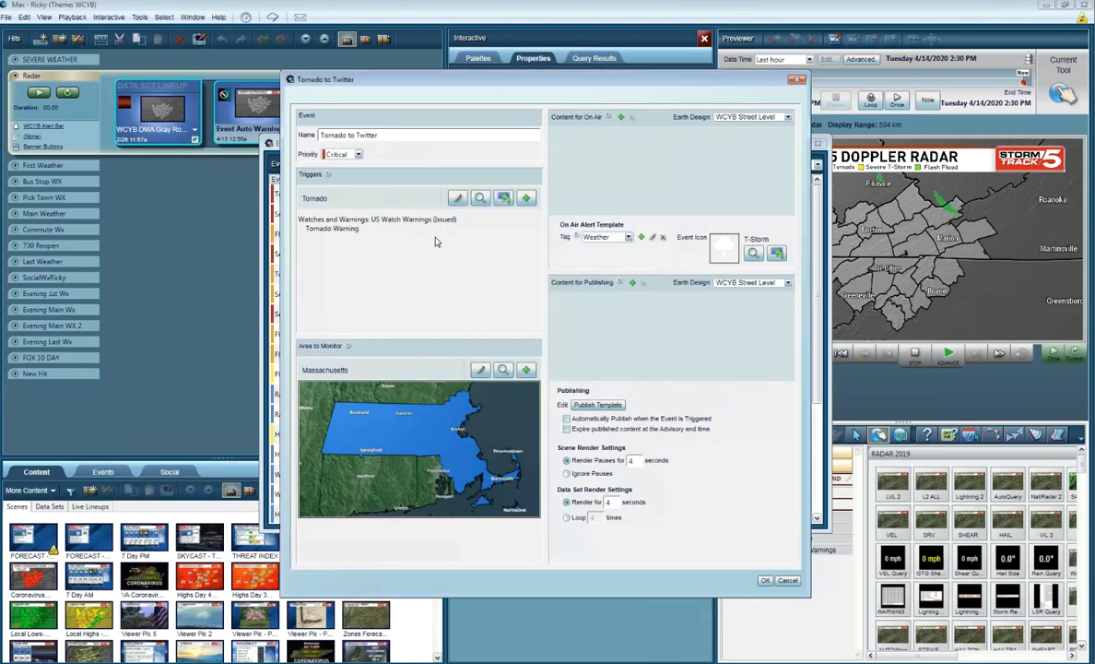
Step: Open the Massachusetts monitoring region for editing, load the LOCAL camera view, and start picking areas by County/Municipality Borders
{"action": "left_click", "coordinate": [482, 370]}
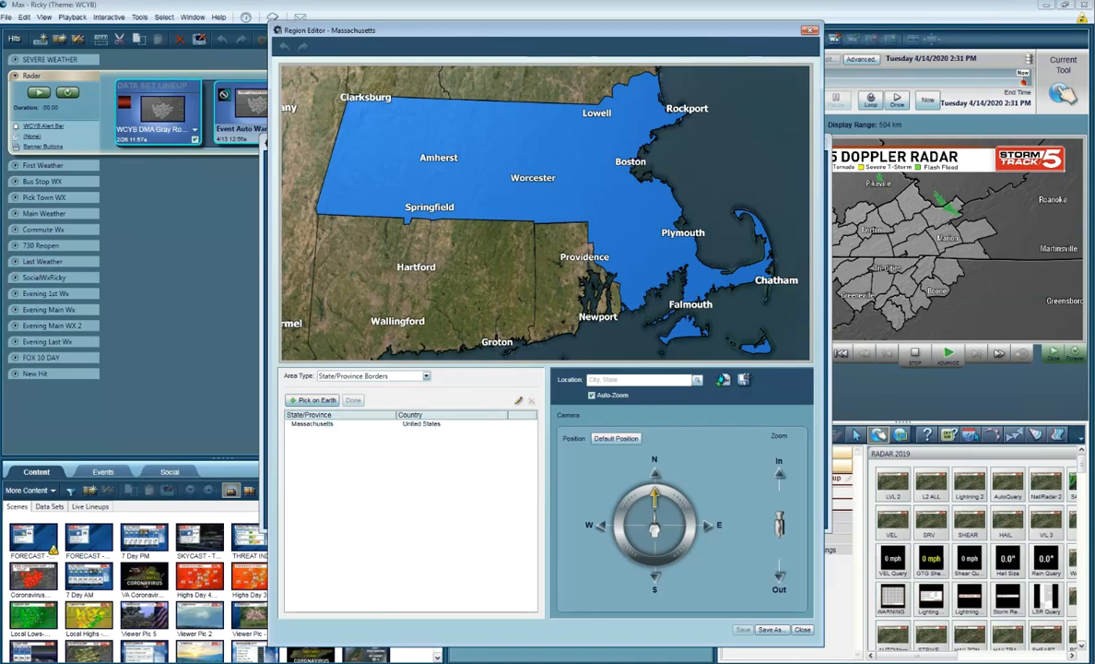
{"action": "left_click", "coordinate": [723, 380]}
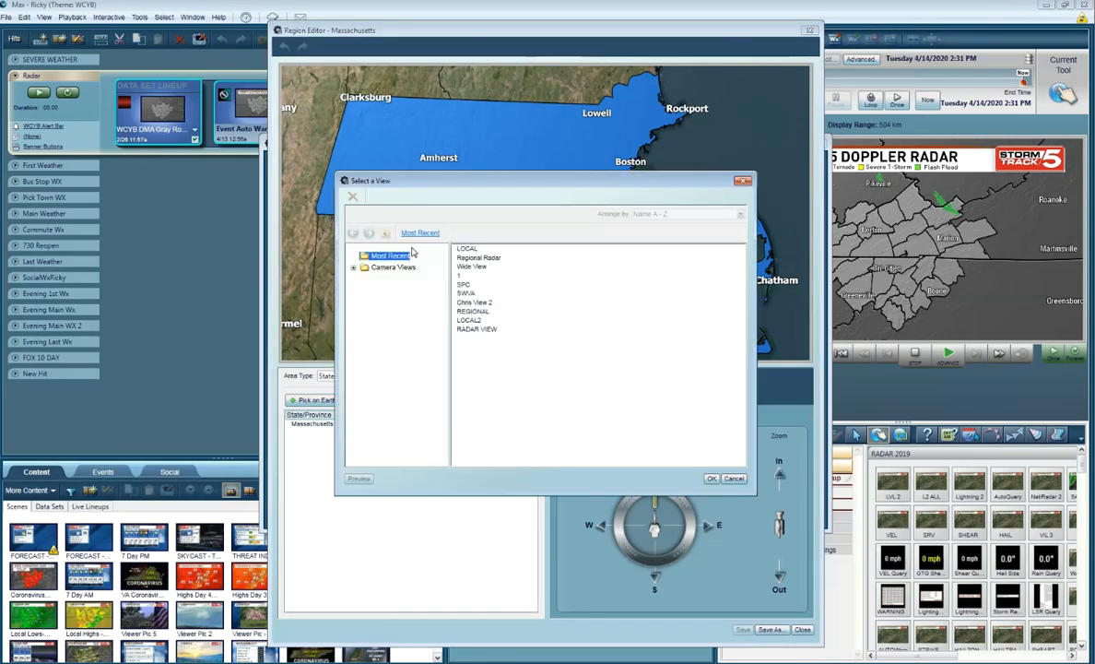
{"action": "double_click", "coordinate": [472, 250]}
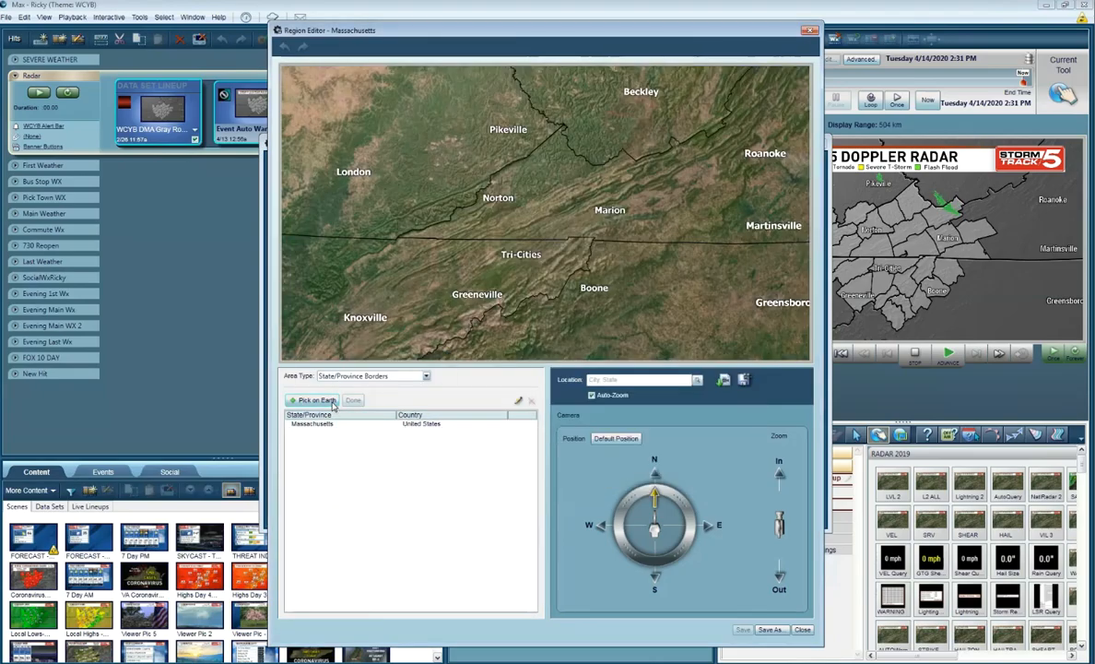
{"action": "left_click", "coordinate": [354, 377]}
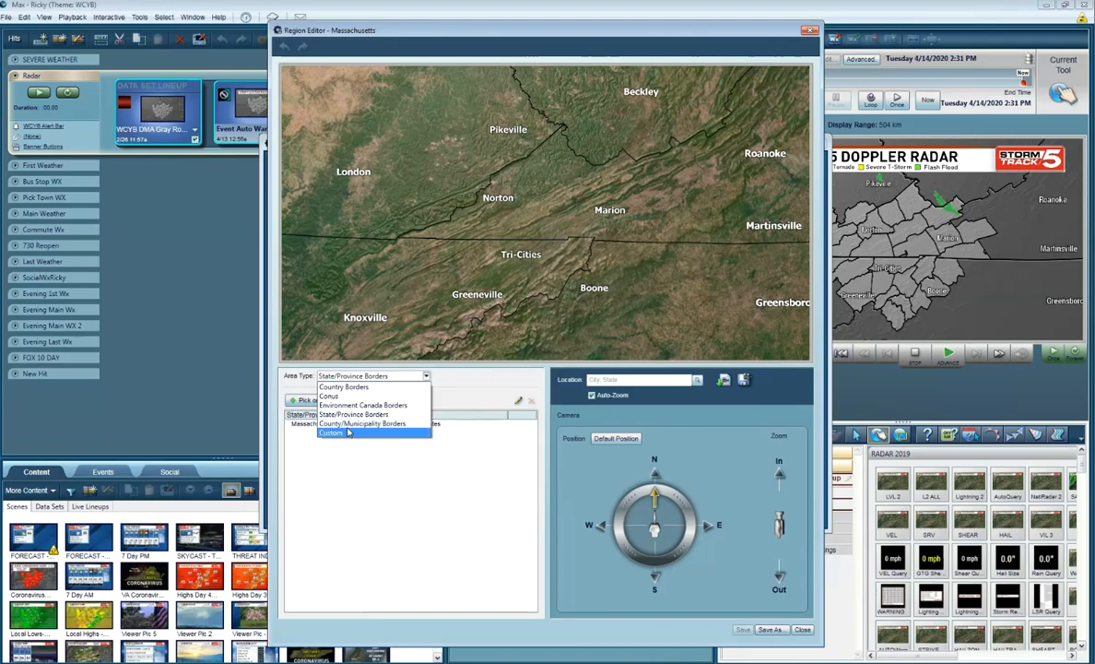
{"action": "left_click", "coordinate": [341, 423]}
{"action": "left_click", "coordinate": [329, 402]}
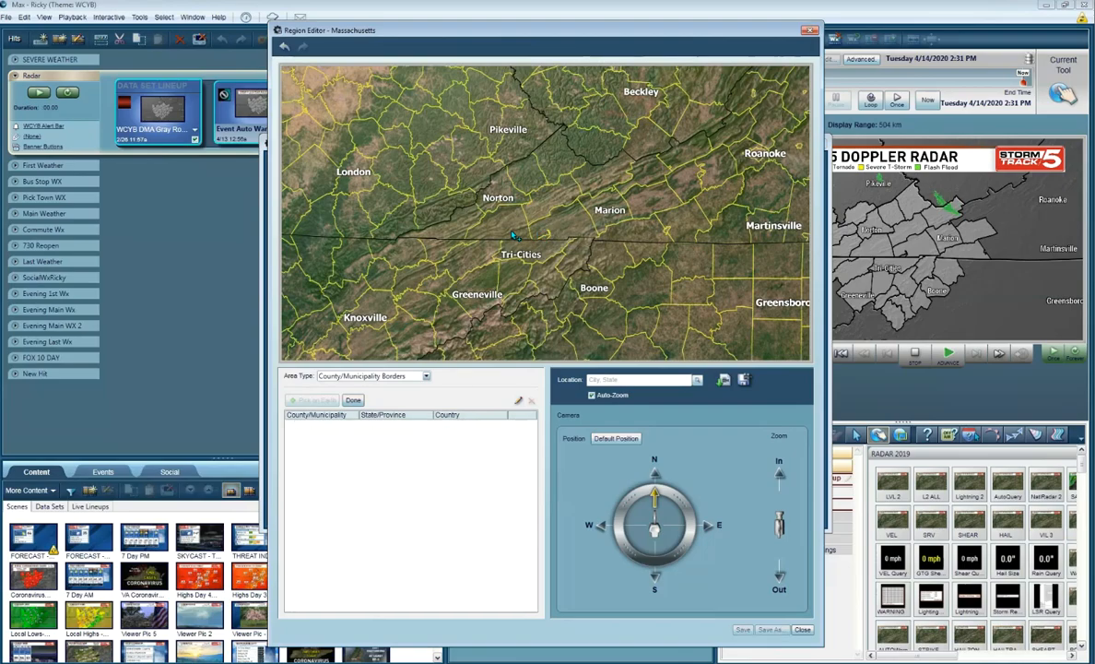
Step: Pick Scott, Russell, Washington, Smyth, Dickenson, Wise, Lee, Hawkins and Sullivan counties on the map and close the region editor
{"action": "left_click", "coordinate": [486, 228]}
{"action": "left_click", "coordinate": [553, 198]}
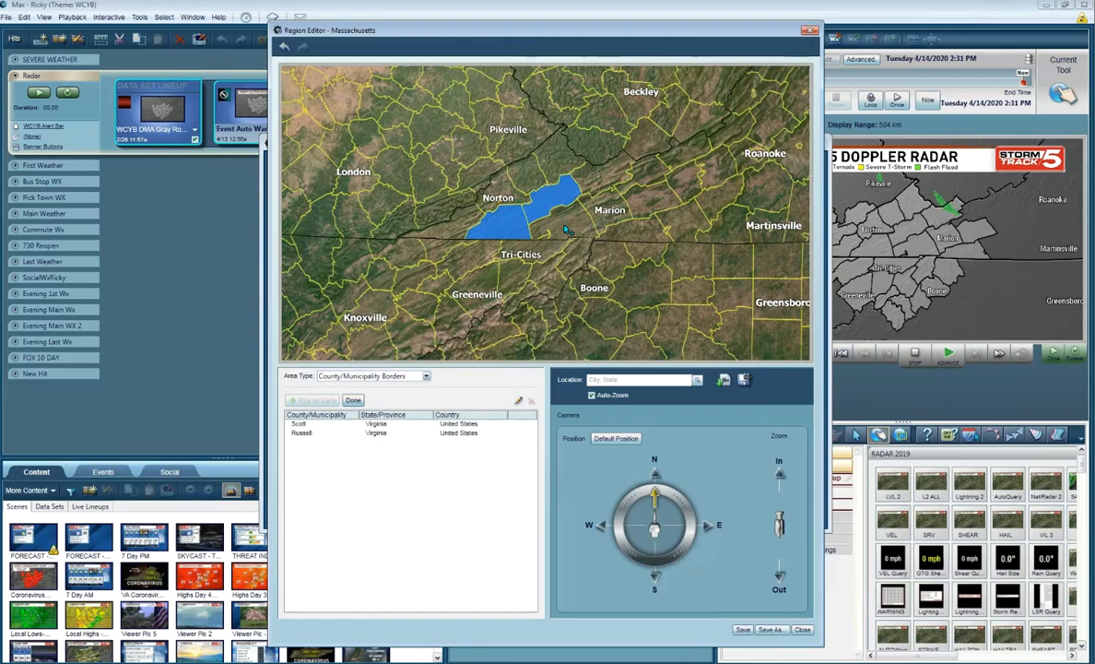
{"action": "left_click", "coordinate": [566, 224]}
{"action": "left_click", "coordinate": [607, 216]}
{"action": "left_click", "coordinate": [498, 166]}
{"action": "left_click", "coordinate": [461, 195]}
{"action": "left_click", "coordinate": [426, 218]}
{"action": "left_click", "coordinate": [461, 256]}
{"action": "left_click", "coordinate": [503, 238]}
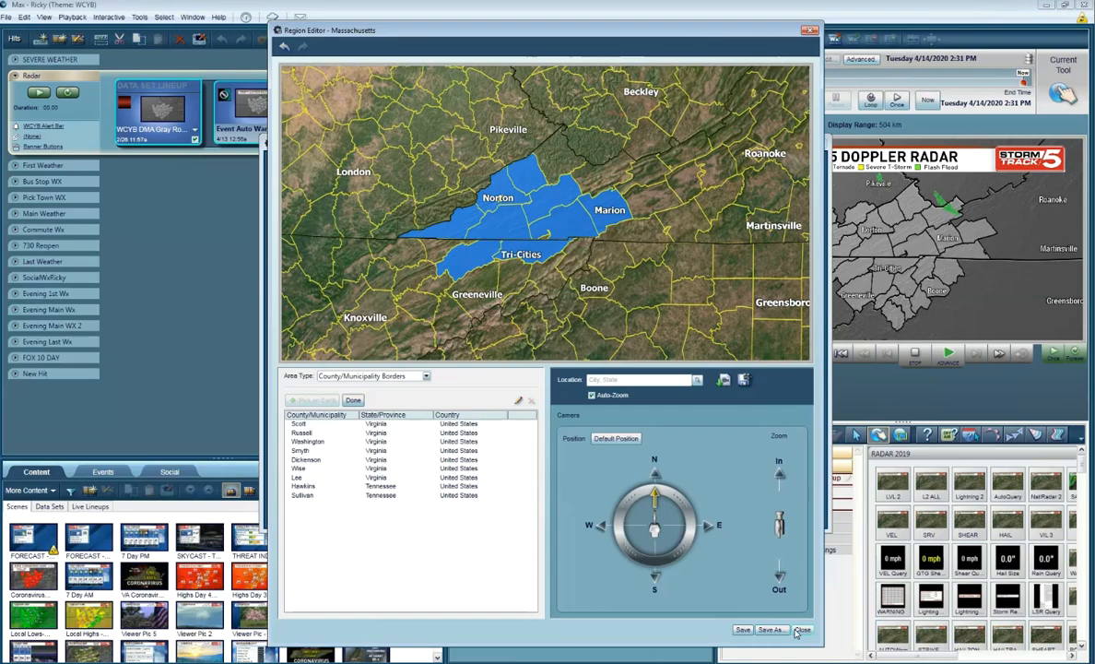
{"action": "left_click", "coordinate": [803, 628]}
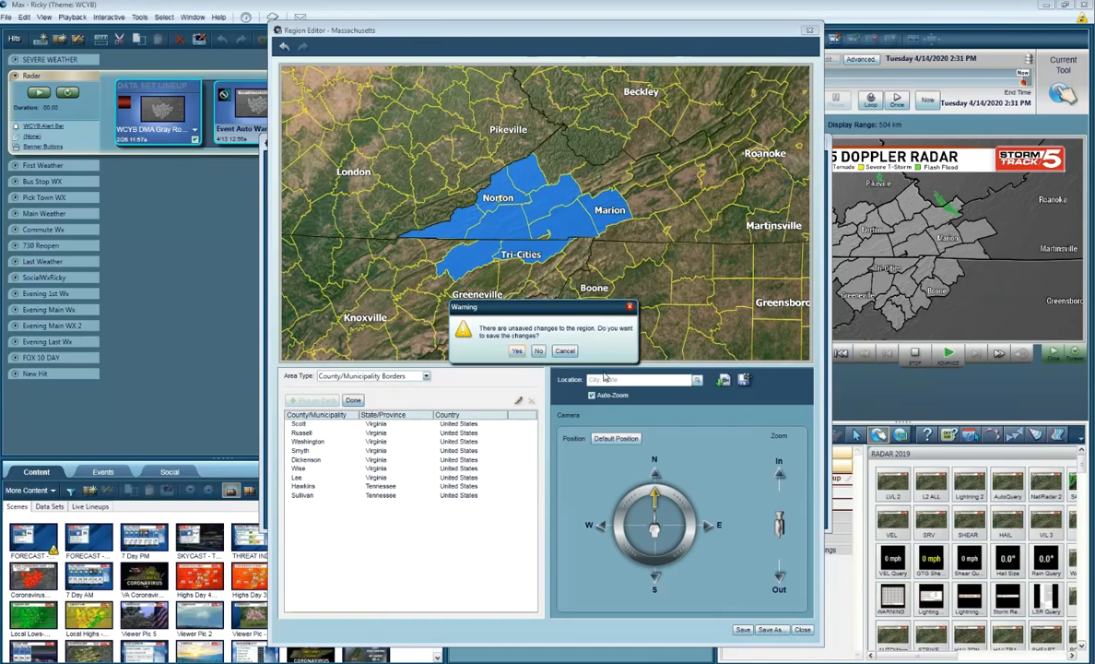
{"action": "left_click", "coordinate": [518, 351]}
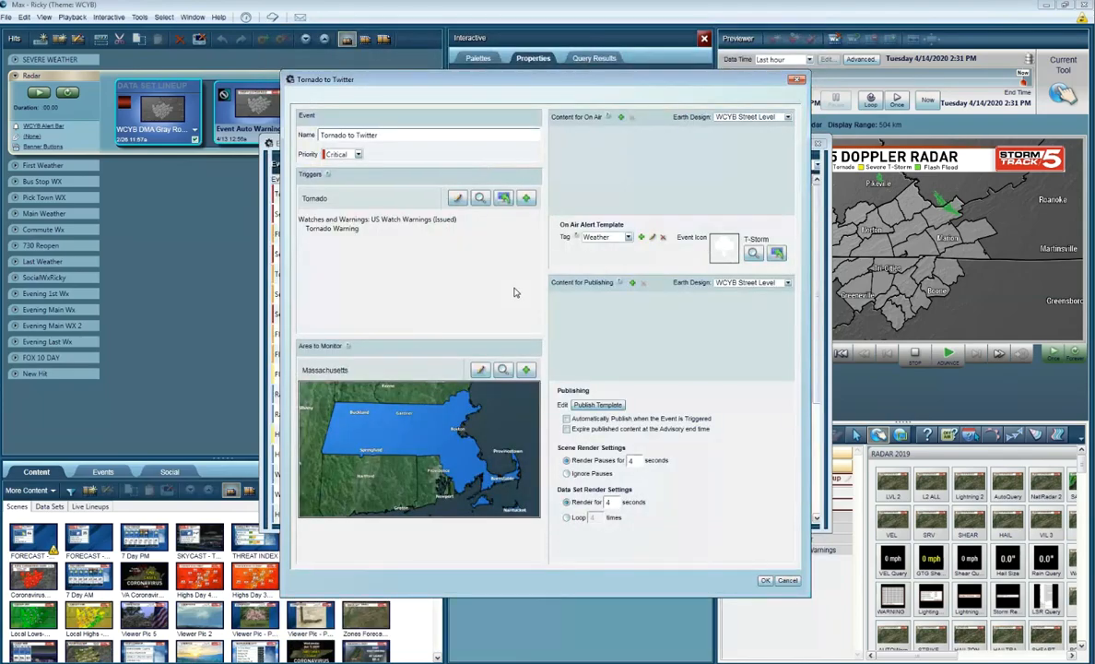
Step: Choose the saved Event Triggers region from GISFeatures as the event's area to monitor
{"action": "left_click", "coordinate": [499, 376]}
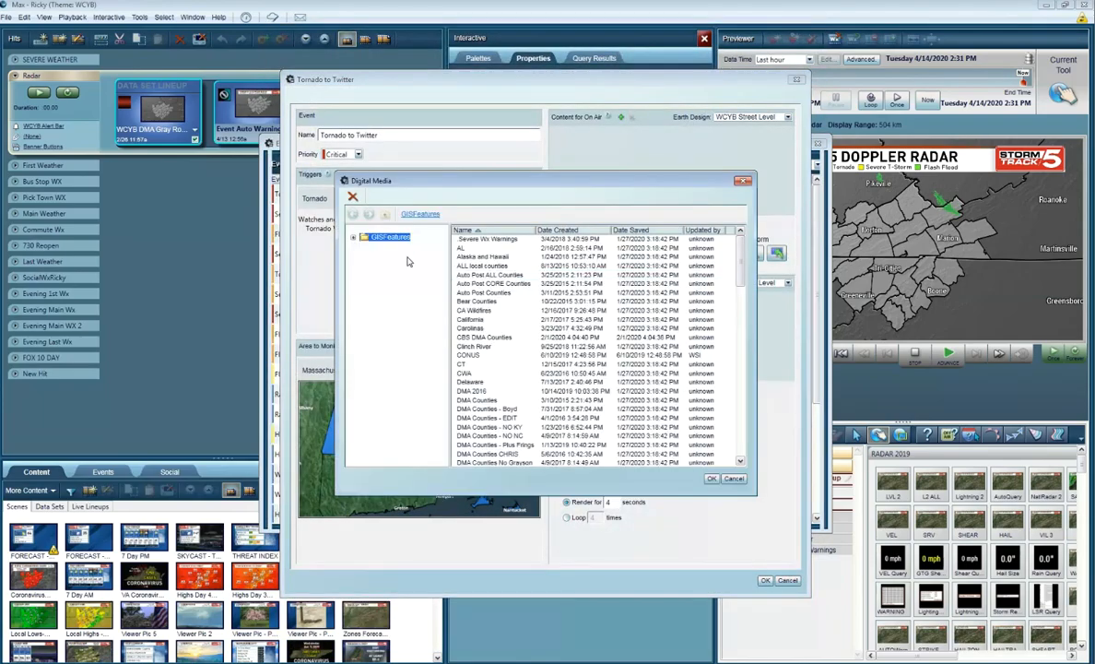
{"action": "scroll", "coordinate": [465, 297], "scroll_direction": "down", "scroll_amount": 3}
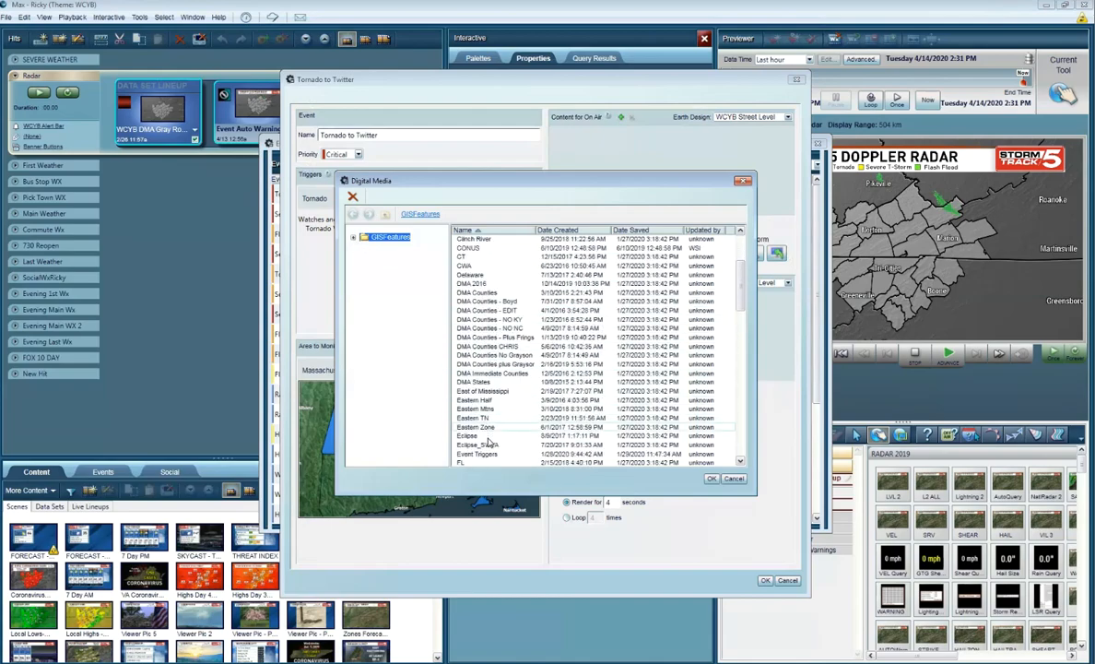
{"action": "scroll", "coordinate": [487, 417], "scroll_direction": "down", "scroll_amount": 3}
{"action": "left_click", "coordinate": [488, 402]}
{"action": "double_click", "coordinate": [488, 403]}
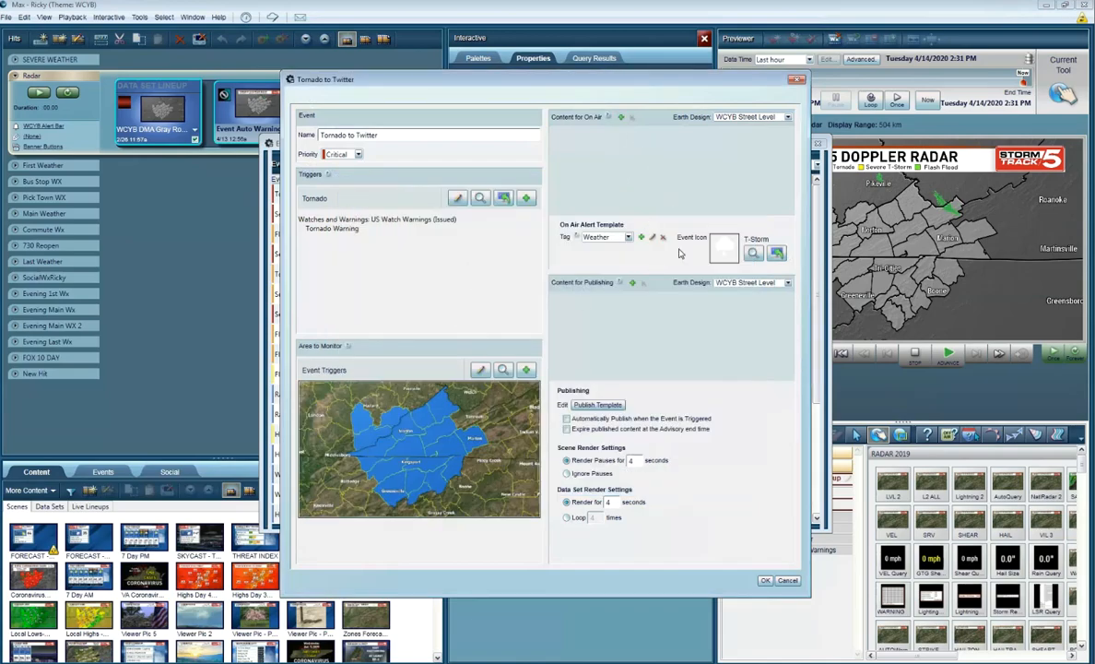
Step: Filter the available content by "event" without folders and add the gray-map Event Auto Warnings data set to Content for Publishing
{"action": "left_click", "coordinate": [632, 283]}
{"action": "left_click", "coordinate": [632, 285]}
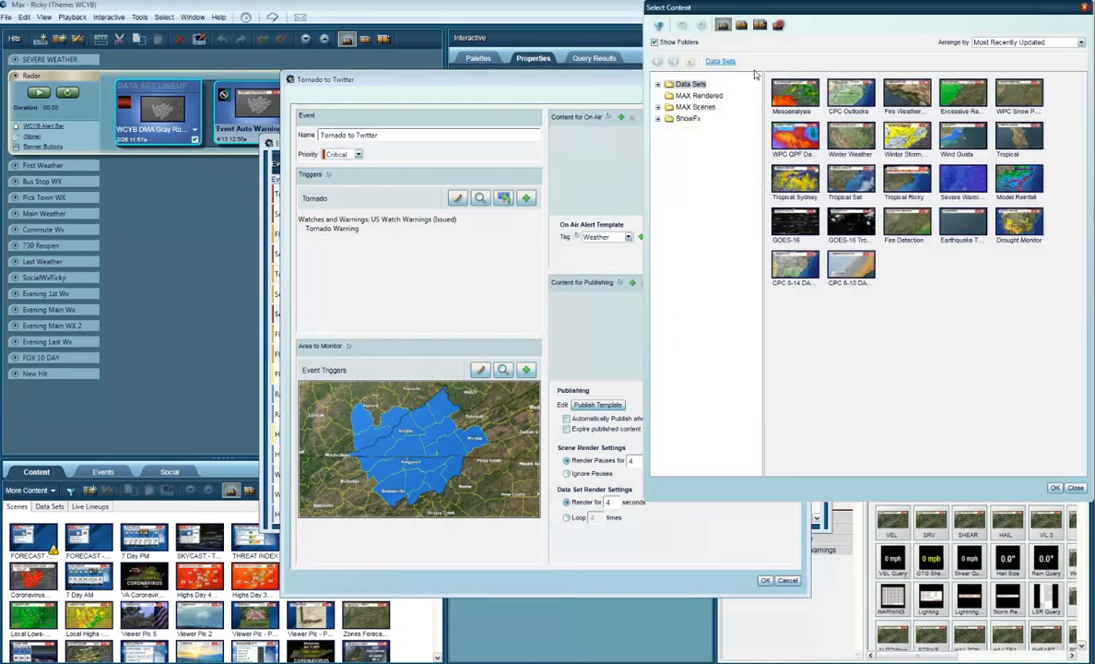
{"action": "left_click", "coordinate": [672, 46]}
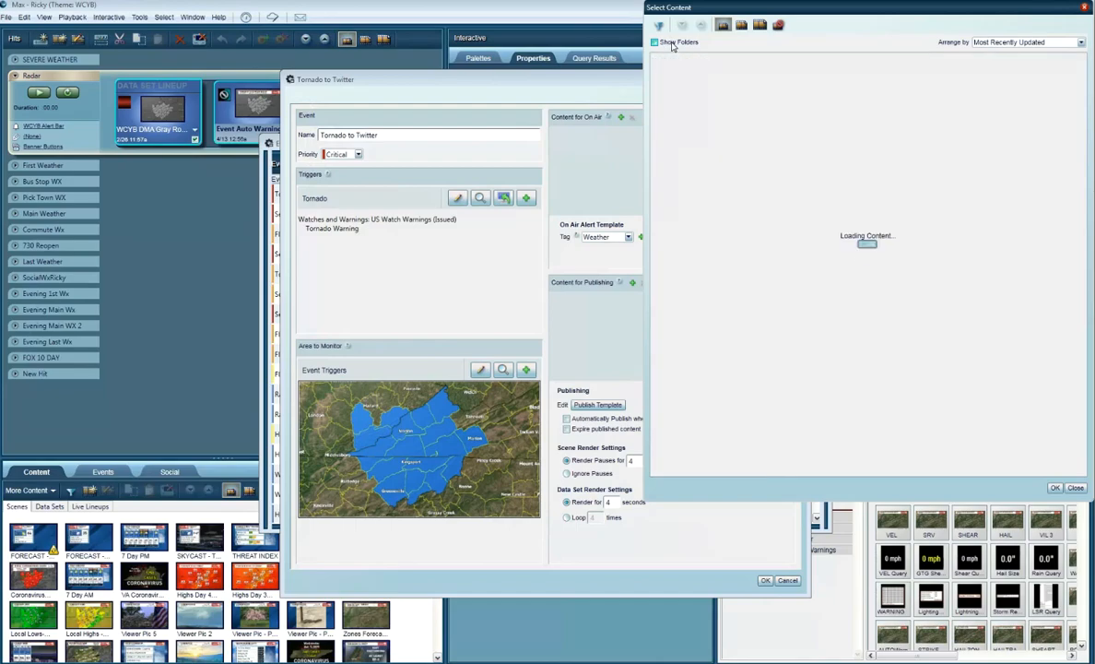
{"action": "left_click", "coordinate": [660, 26]}
{"action": "type", "text": "event"}
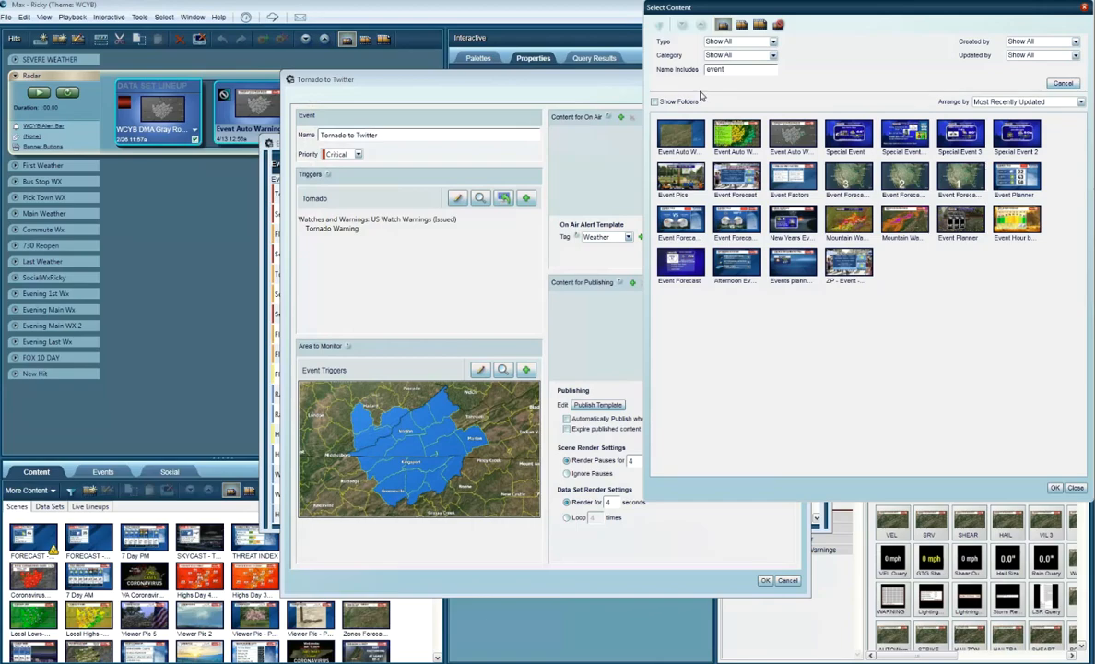
{"action": "left_click", "coordinate": [793, 138]}
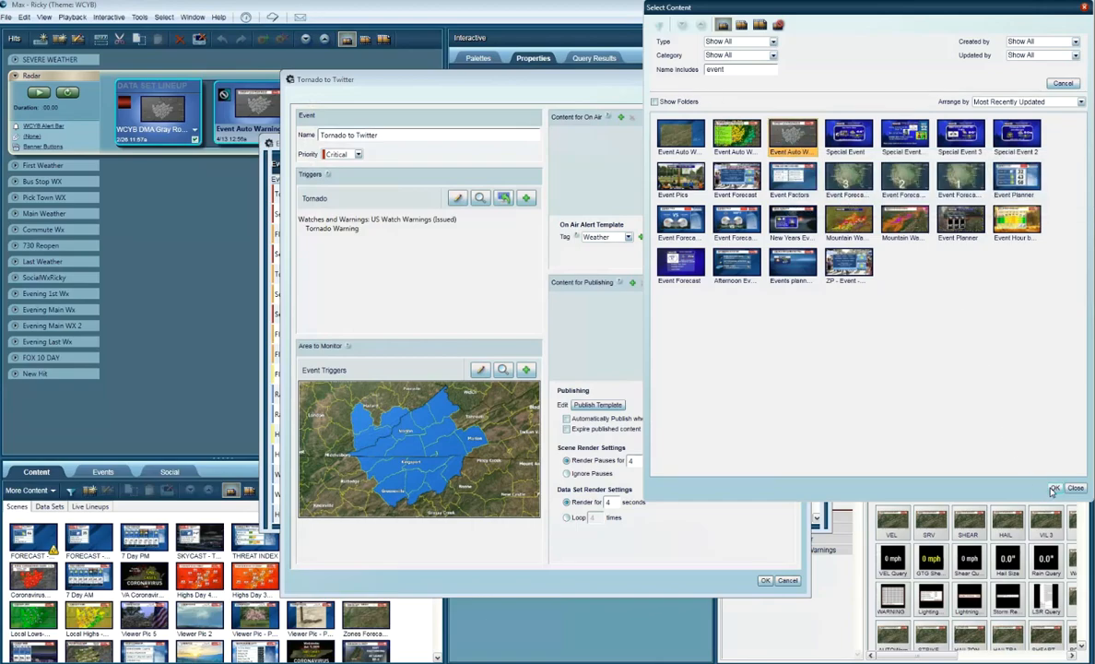
{"action": "left_click", "coordinate": [1054, 488]}
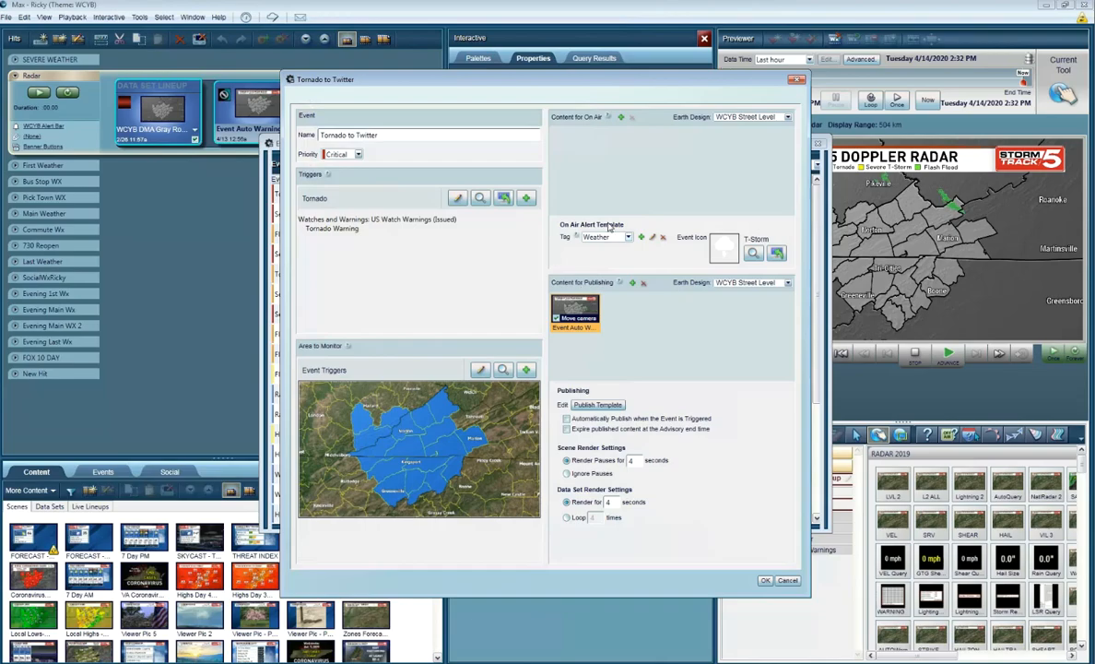
Step: Turn the Move camera option of the publishing data set off and back on
{"action": "mouse_move", "coordinate": [593, 307]}
{"action": "left_click", "coordinate": [581, 507]}
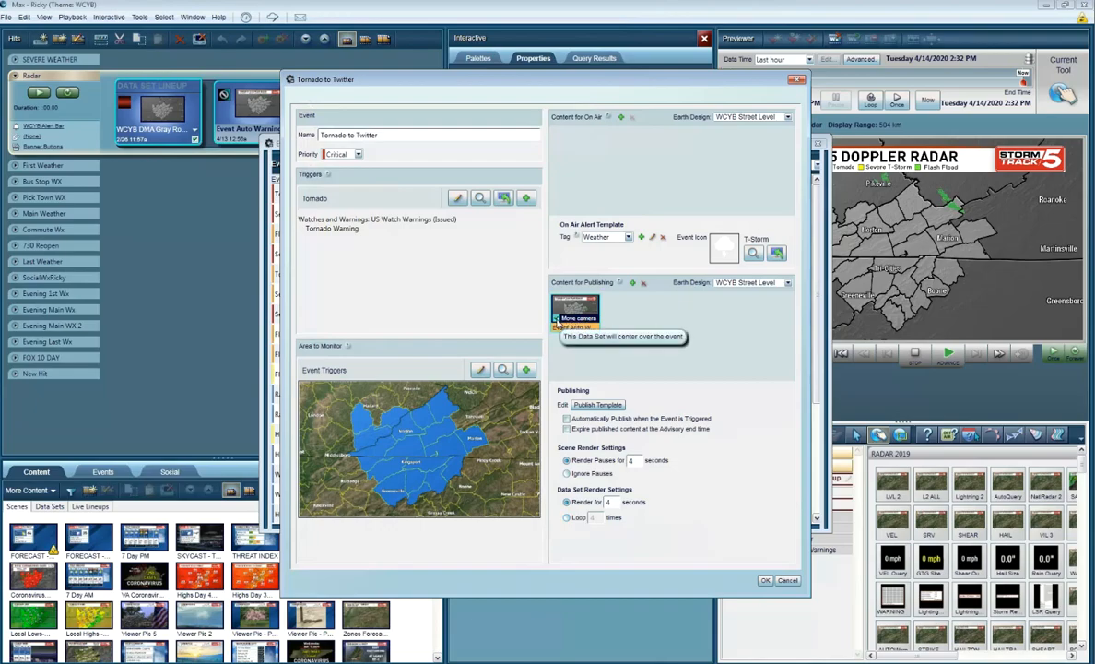
{"action": "left_click", "coordinate": [556, 319]}
{"action": "left_click", "coordinate": [556, 319]}
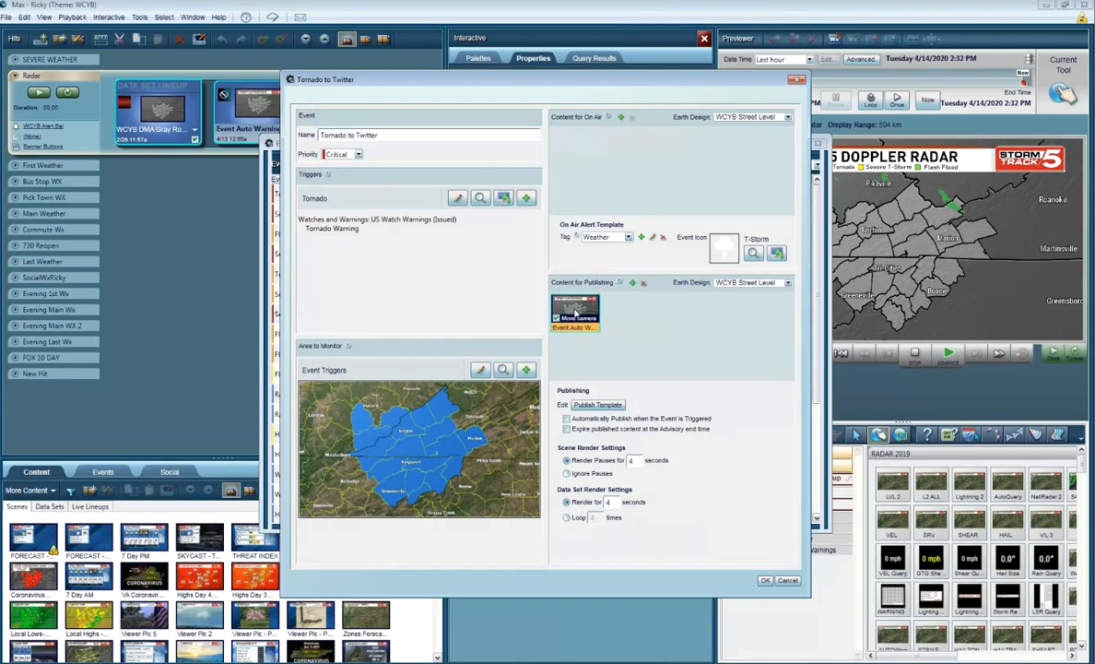
Step: Open the event's publish template and begin its description with "%Advisory Name% for %Counties Impacted%"
{"action": "left_click", "coordinate": [600, 406]}
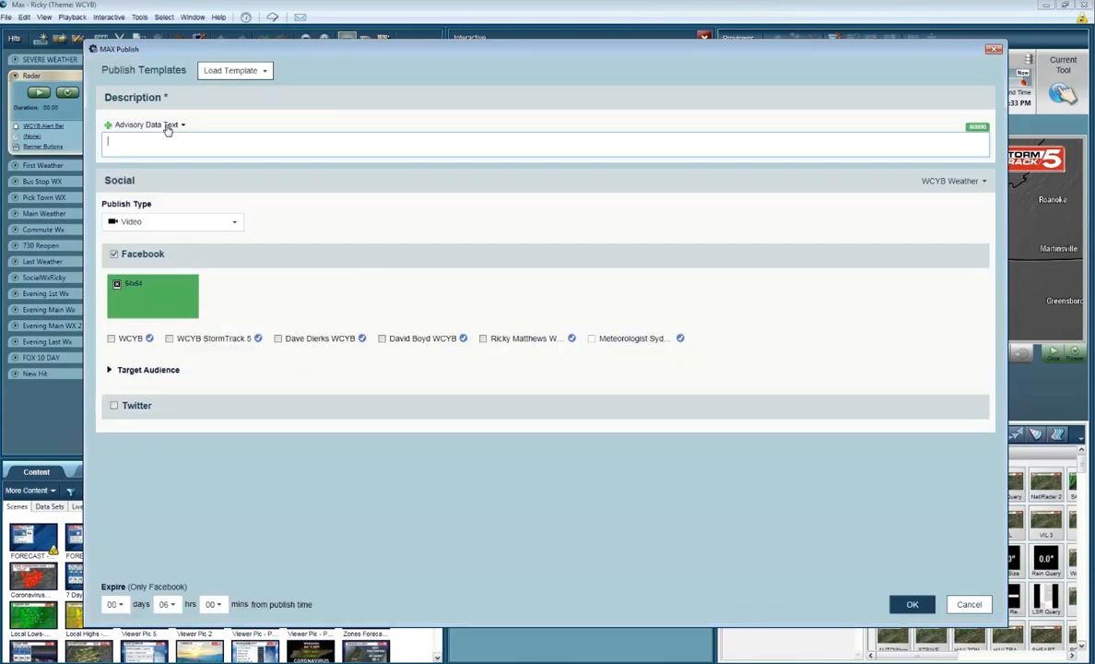
{"action": "left_click", "coordinate": [166, 126]}
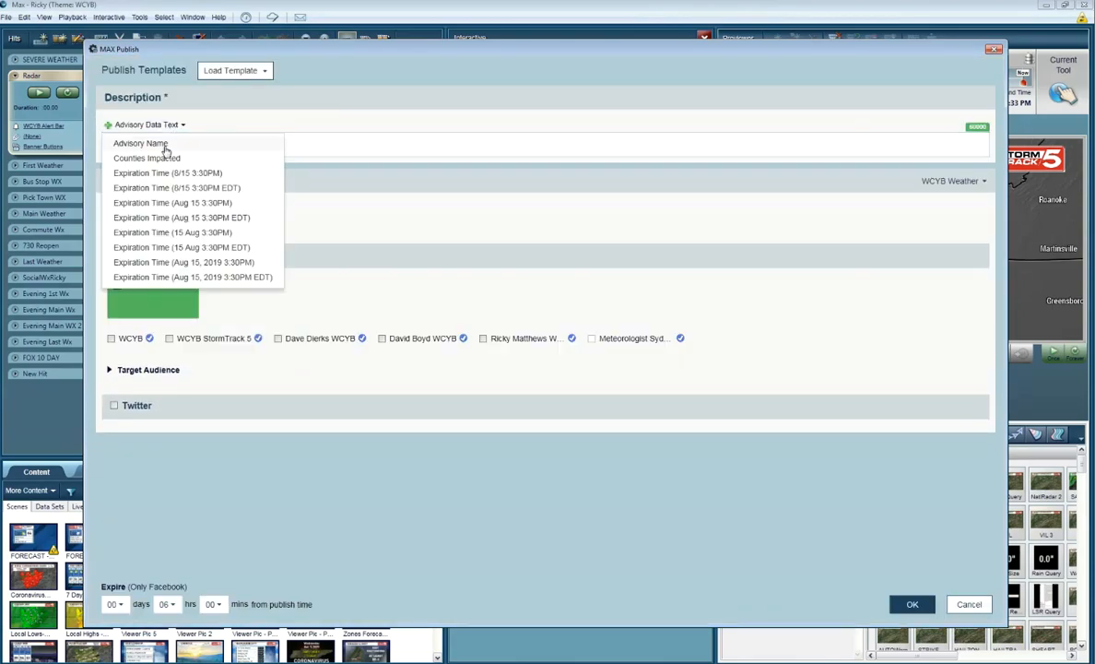
{"action": "left_click", "coordinate": [166, 145]}
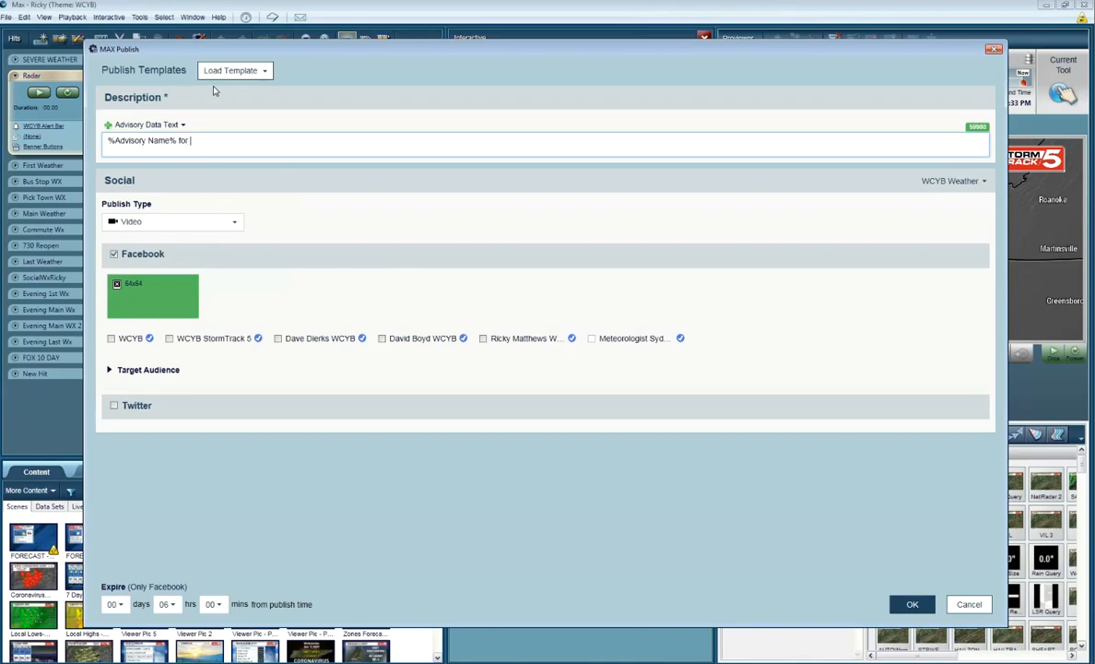
{"action": "left_click", "coordinate": [169, 124]}
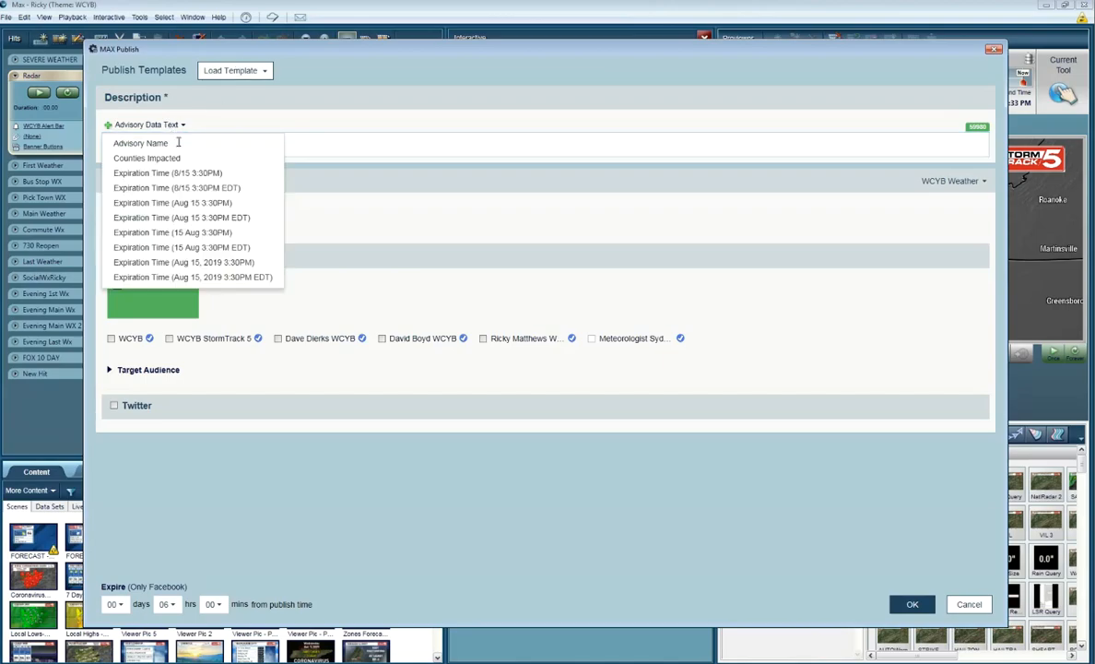
{"action": "left_click", "coordinate": [184, 158]}
Step: Append "until", the expiration time in the "15 Aug 3:30PM" format, and ". TAKE COVER NOW!" to the description
{"action": "left_click", "coordinate": [315, 144]}
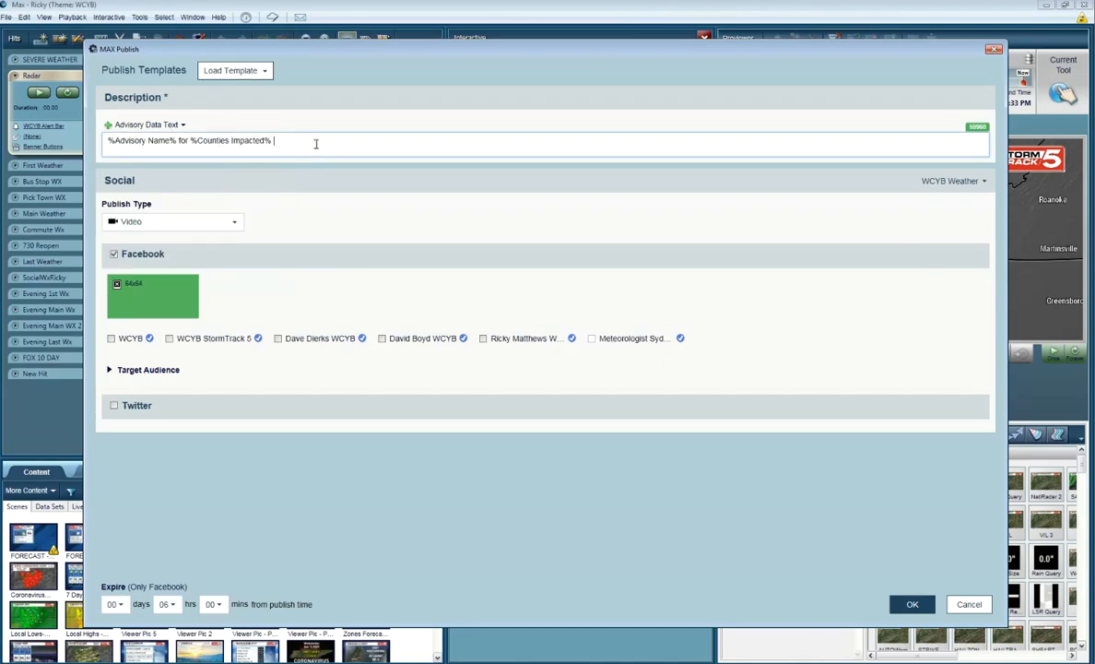
{"action": "type", "text": "until"}
{"action": "left_click", "coordinate": [173, 125]}
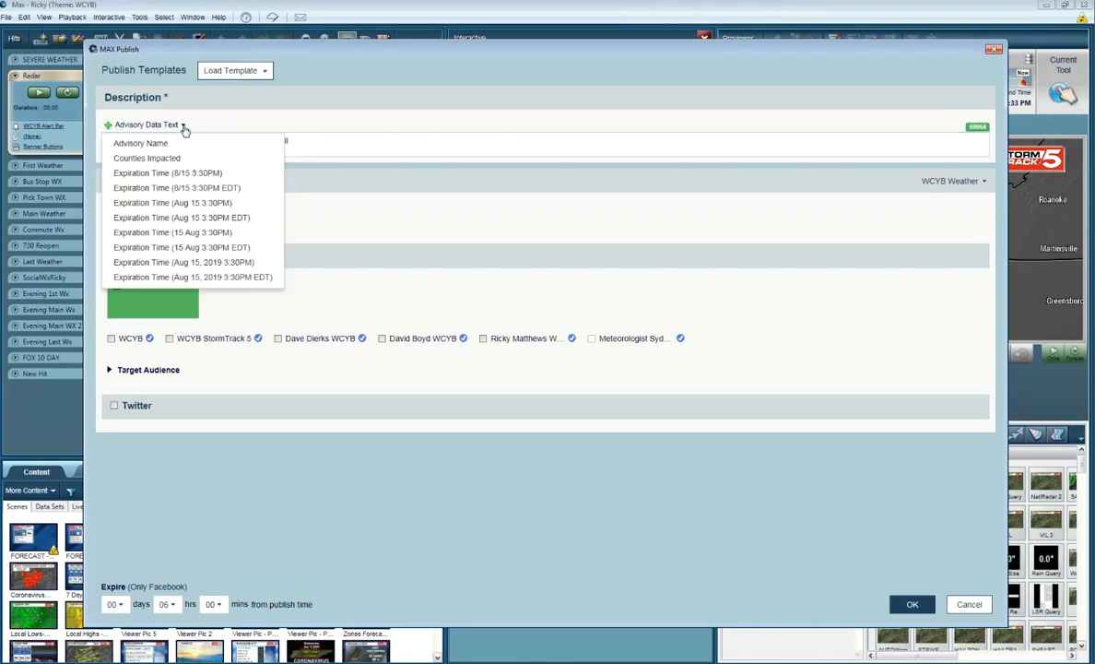
{"action": "left_click", "coordinate": [224, 233]}
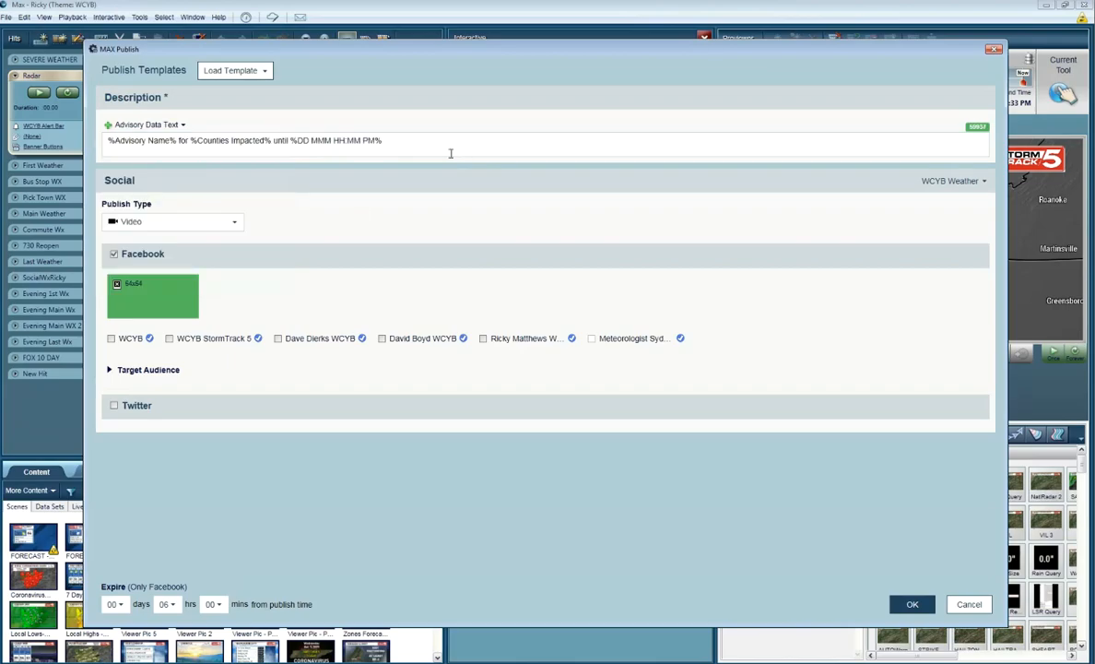
{"action": "left_click", "coordinate": [453, 142]}
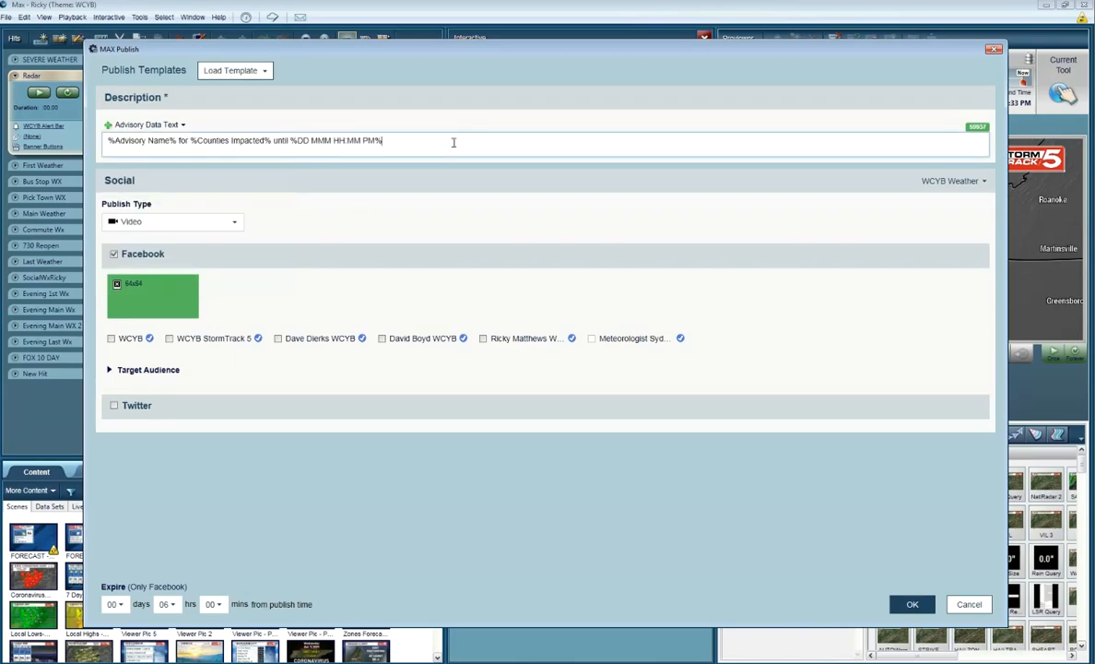
{"action": "type", "text": ". TAKE COVER NOW !"}
Step: Select the fifth listed Facebook page, a meteorologist's, and enable Twitter publishing with the same meteorologist's WCYB account
{"action": "left_click", "coordinate": [483, 339]}
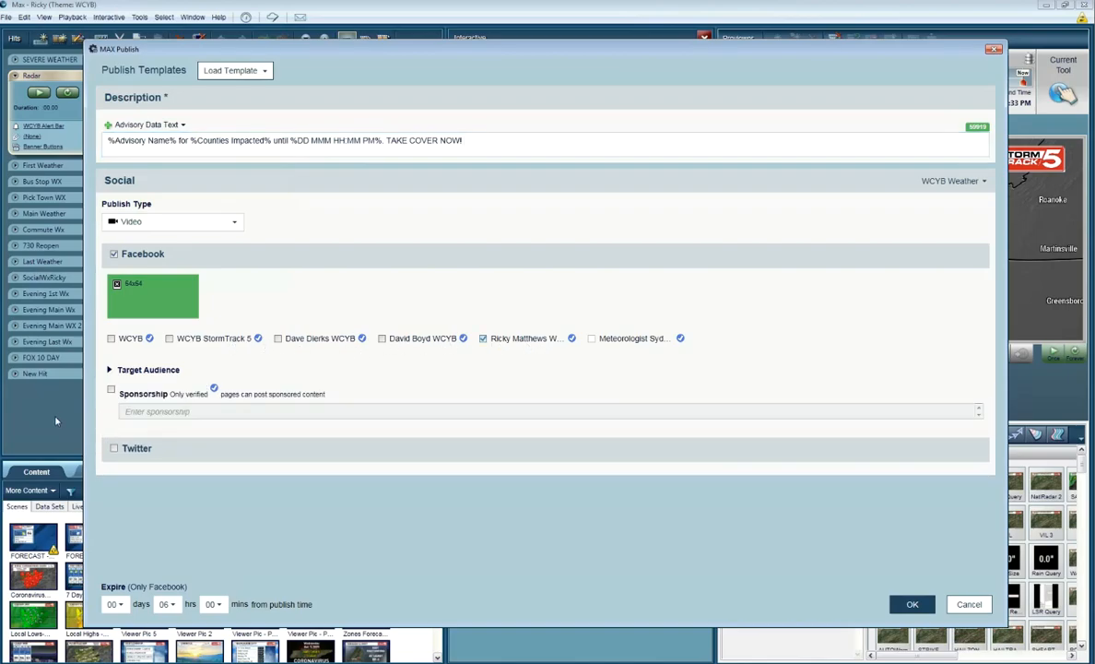
{"action": "left_click", "coordinate": [114, 448]}
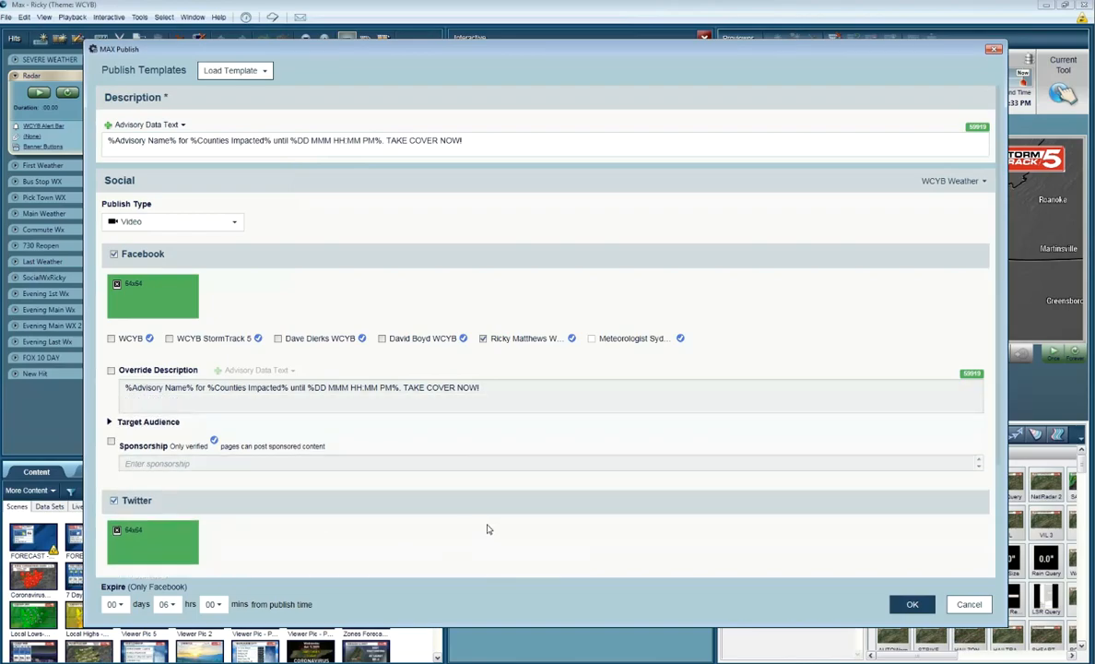
{"action": "scroll", "coordinate": [487, 525], "scroll_direction": "down", "scroll_amount": 2}
{"action": "left_click", "coordinate": [263, 443]}
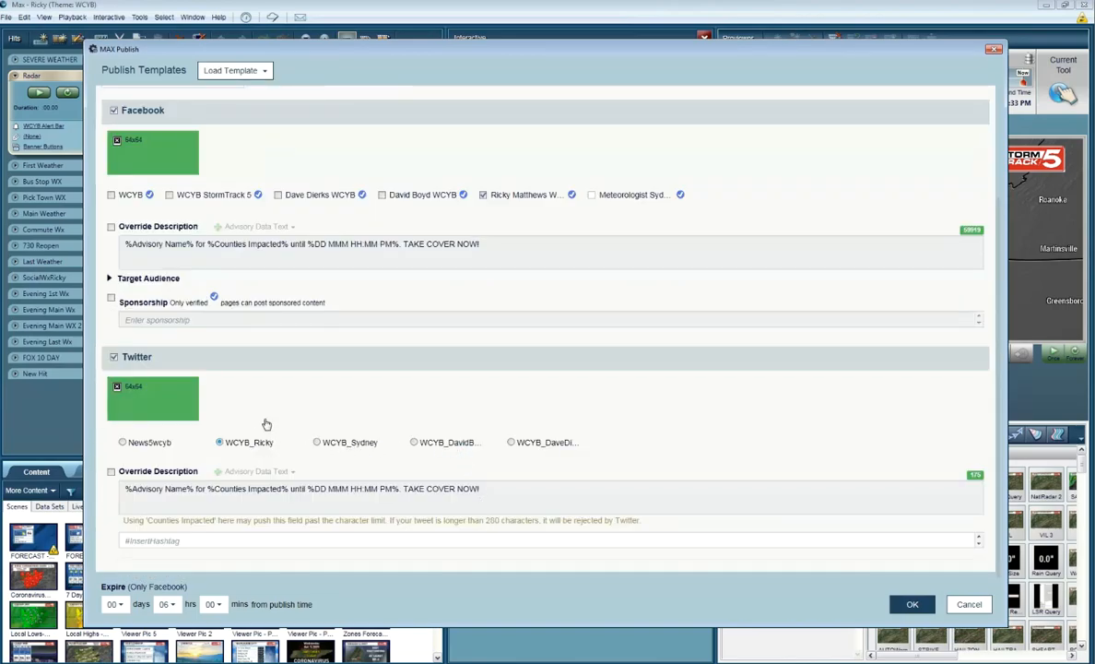
Step: Set the publish type to Video and accept the publish template
{"action": "scroll", "coordinate": [113, 192], "scroll_direction": "up", "scroll_amount": 2}
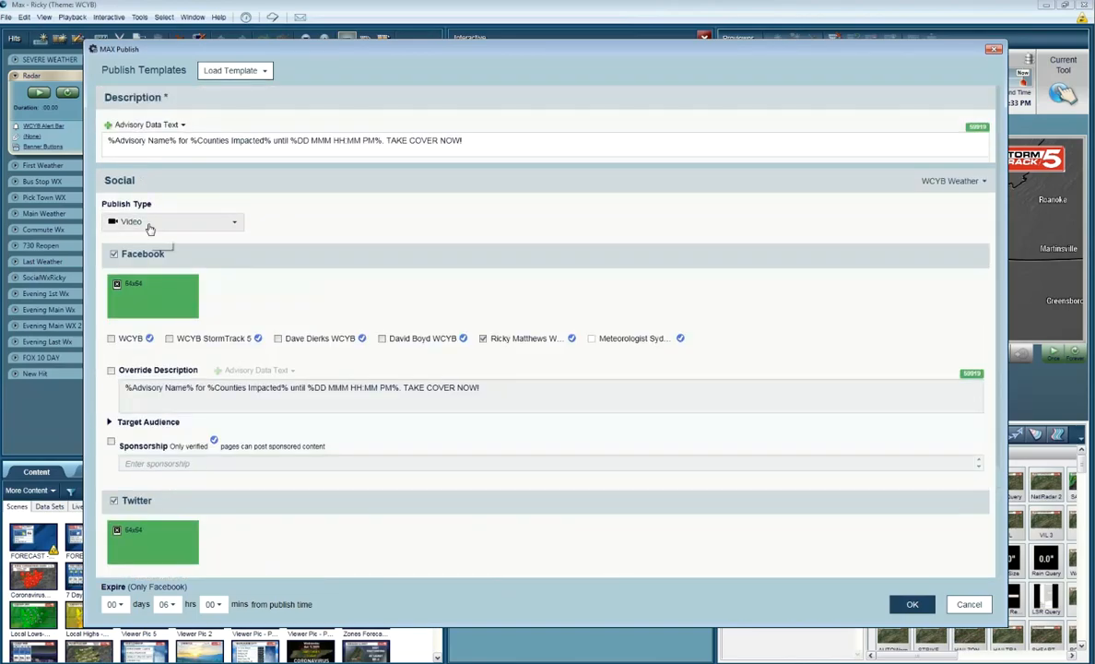
{"action": "left_click", "coordinate": [146, 226]}
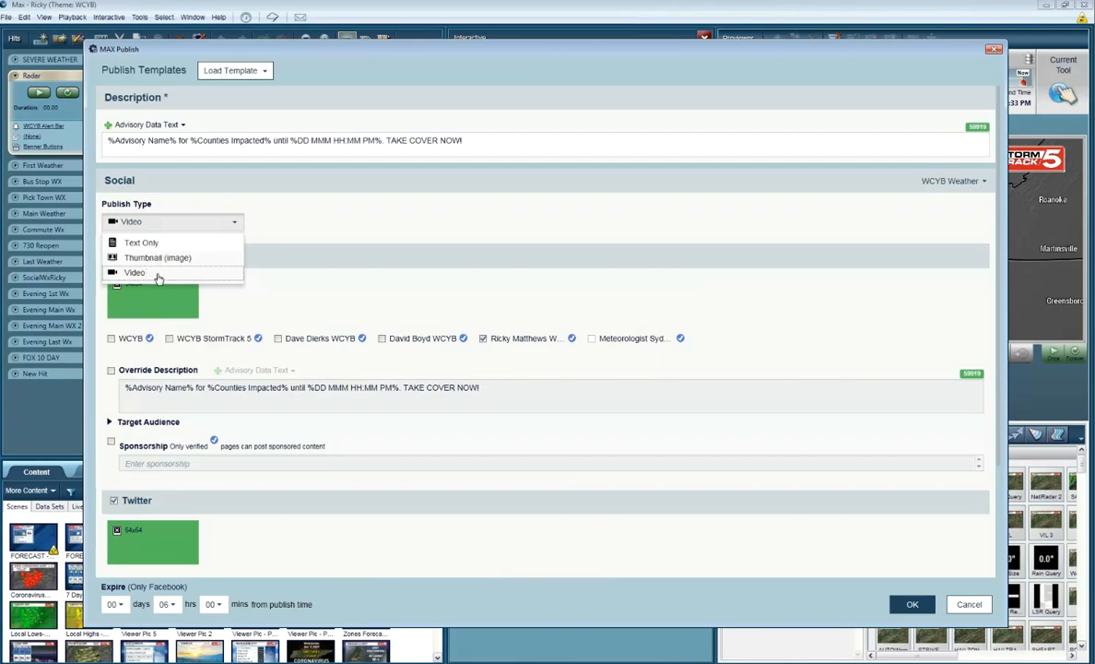
{"action": "left_click", "coordinate": [158, 274]}
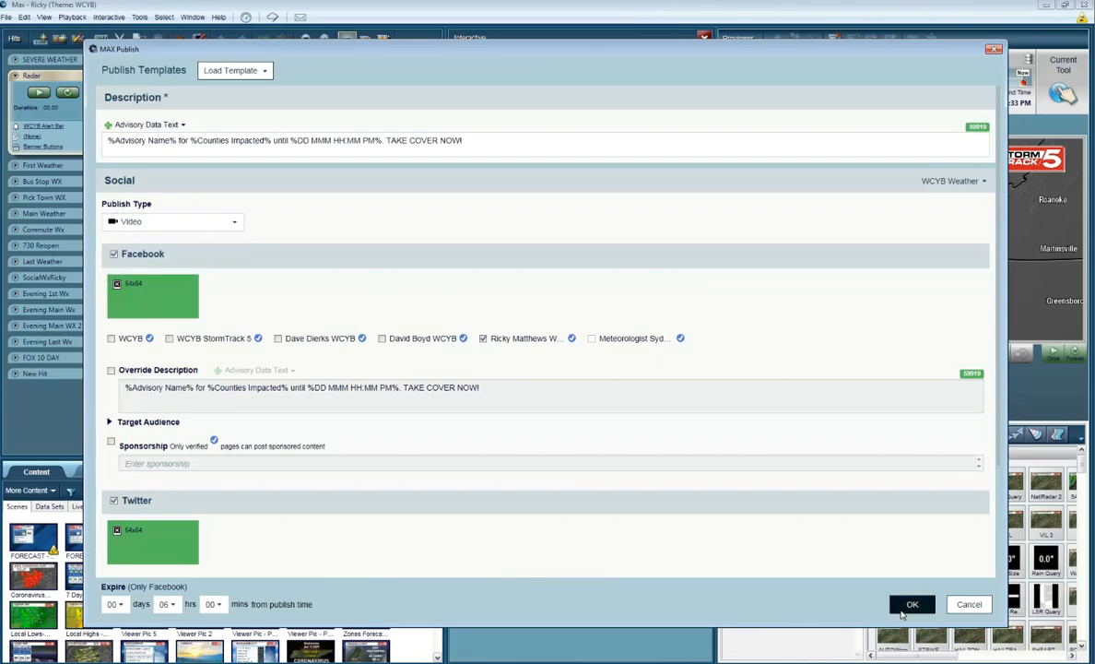
{"action": "left_click", "coordinate": [909, 605]}
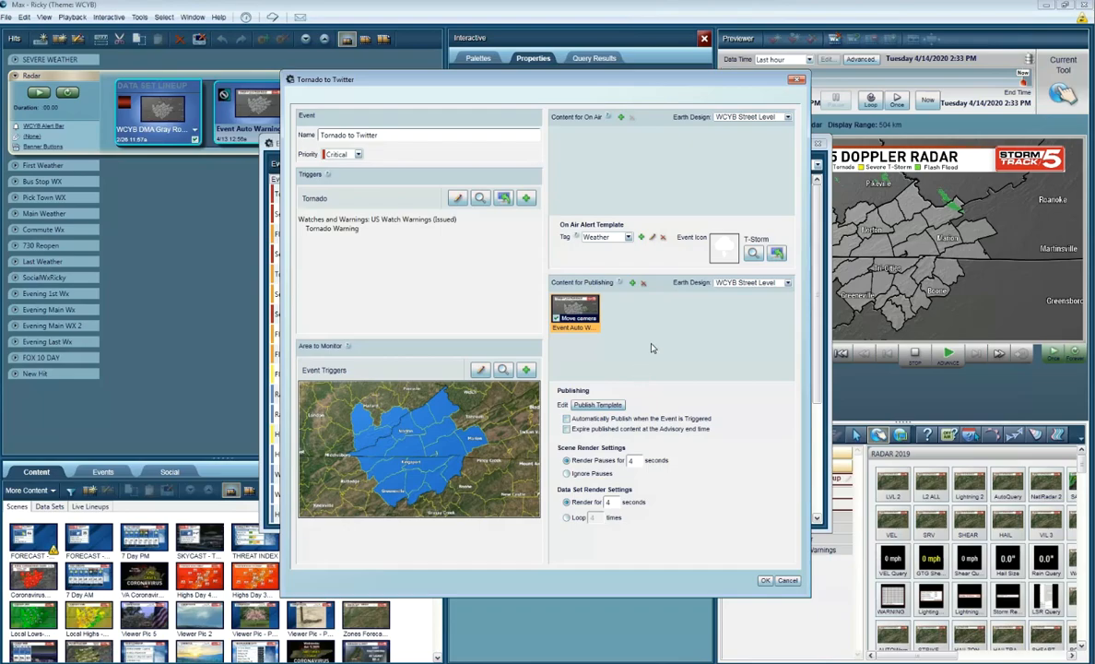
Step: Filter the selectable content by the name "tornado safety" and add the first matching scene to the event's publishing content
{"action": "left_click", "coordinate": [632, 285]}
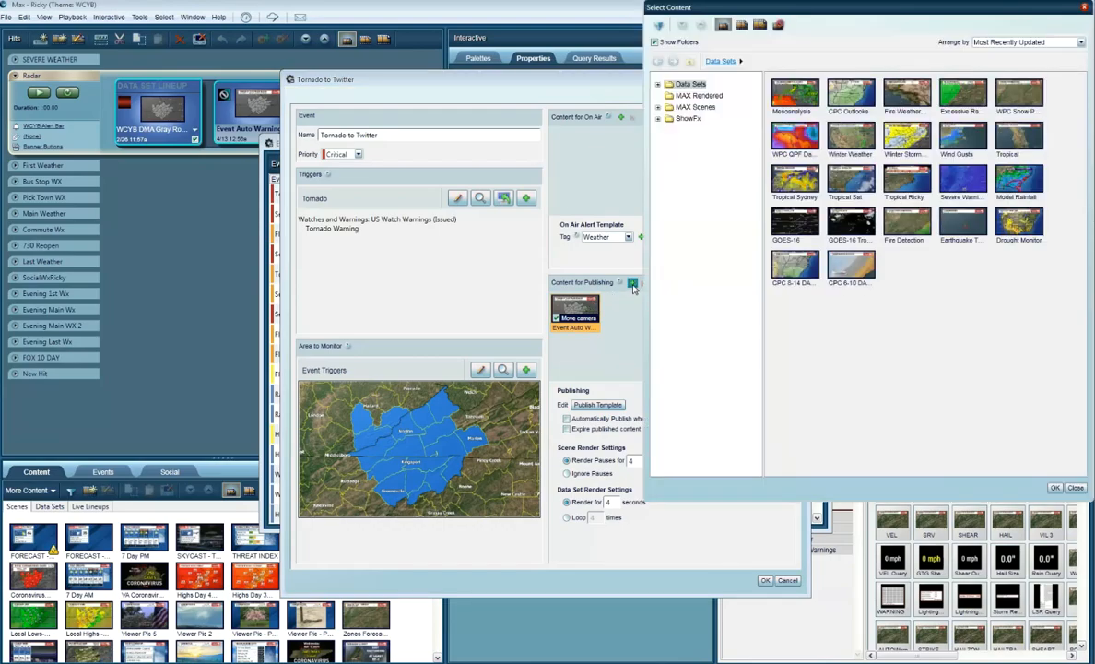
{"action": "left_click", "coordinate": [656, 26]}
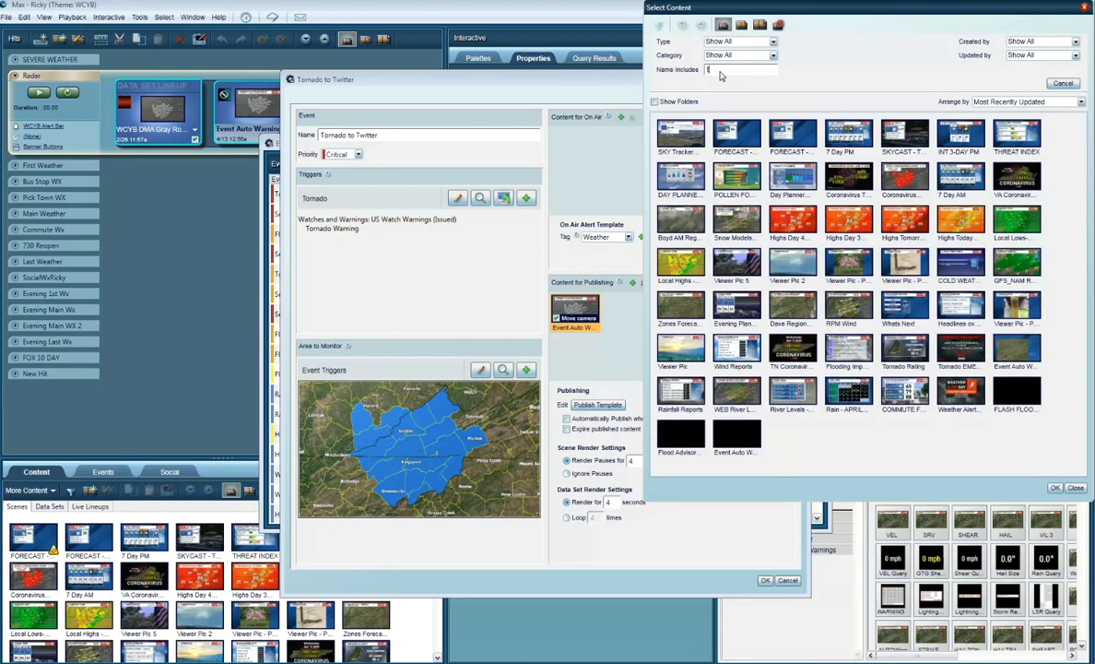
{"action": "type", "text": "tornado safety"}
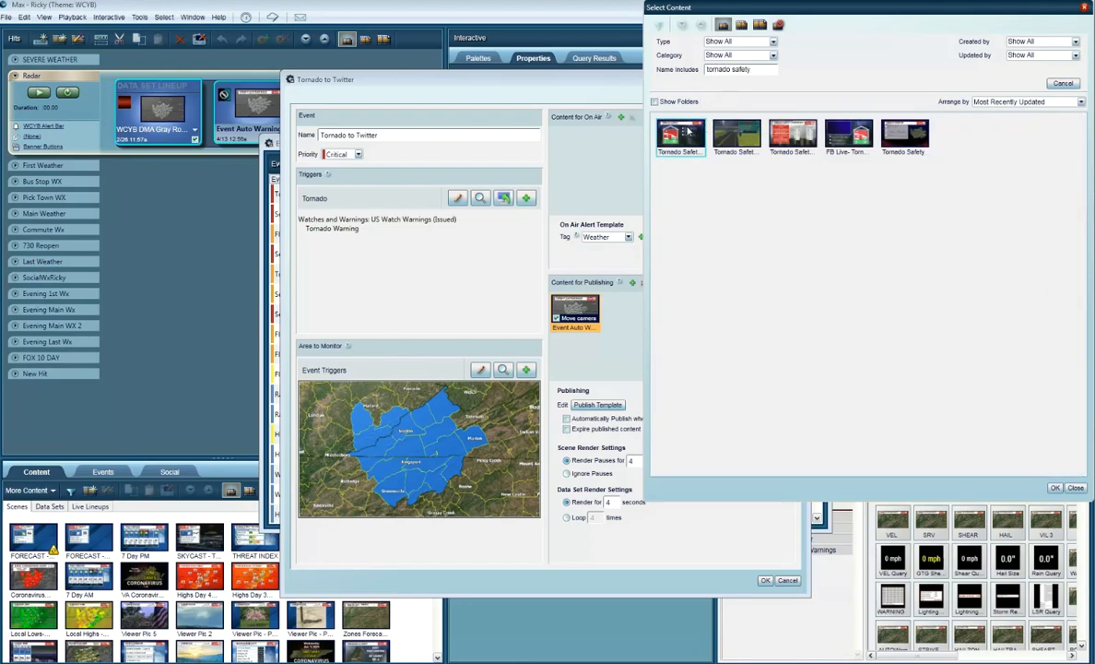
{"action": "left_click", "coordinate": [658, 135]}
{"action": "left_click", "coordinate": [1054, 486]}
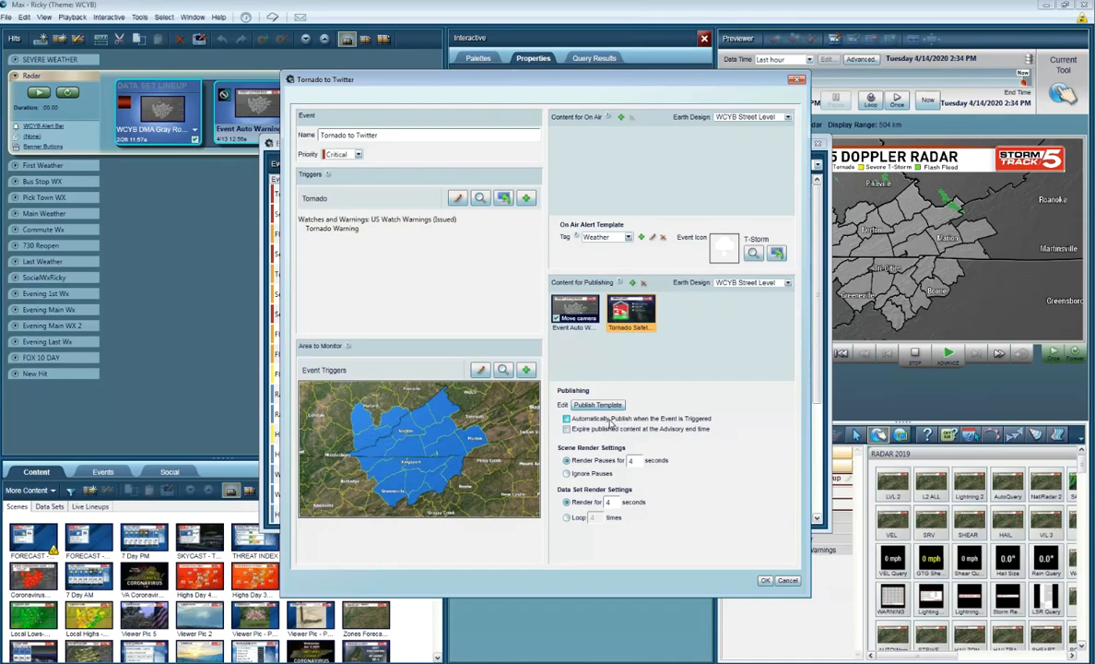
Step: Enable automatic publishing when the event is triggered and content expiry at the advisory end time, and save the event
{"action": "left_click", "coordinate": [610, 422]}
{"action": "left_click", "coordinate": [606, 434]}
{"action": "left_click", "coordinate": [766, 581]}
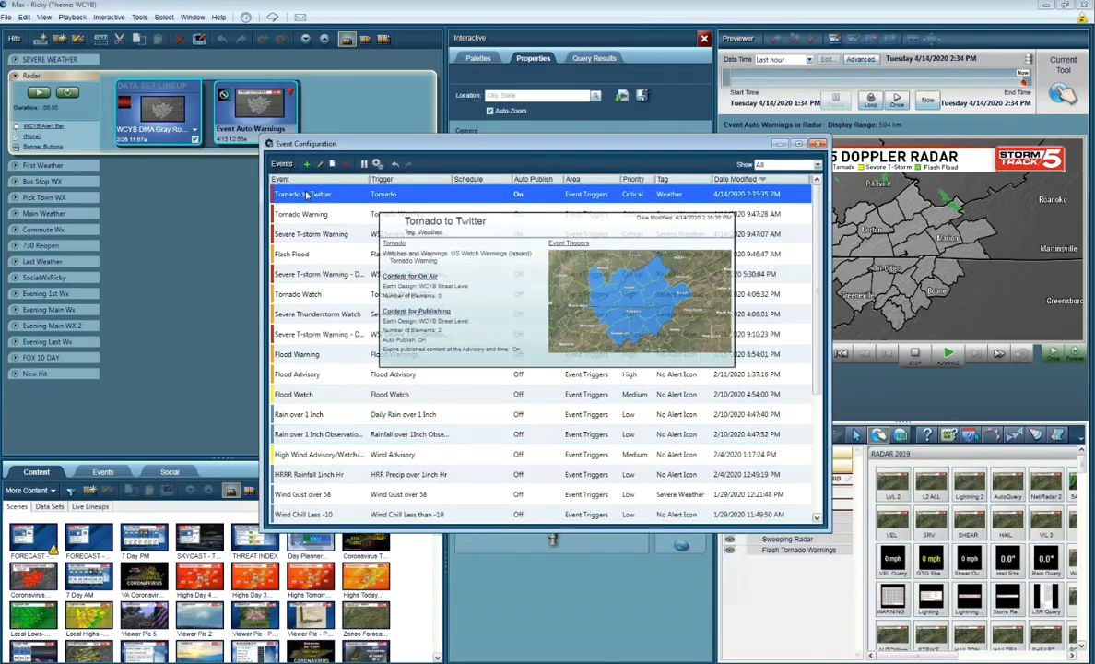
{"action": "right_click", "coordinate": [315, 195]}
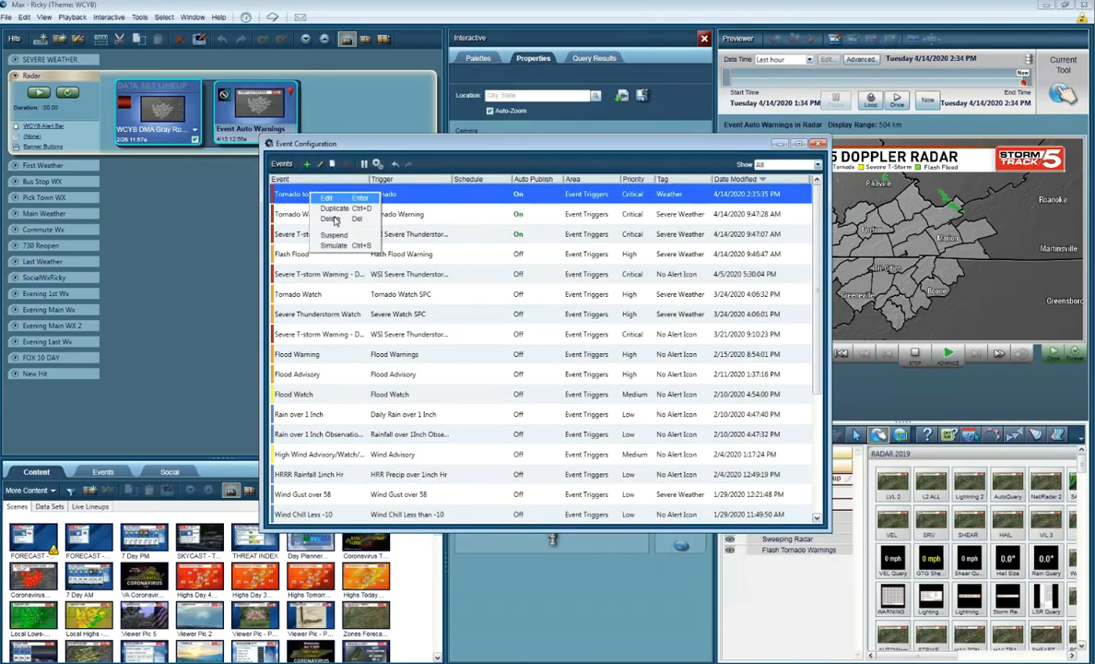
{"action": "left_click", "coordinate": [429, 166]}
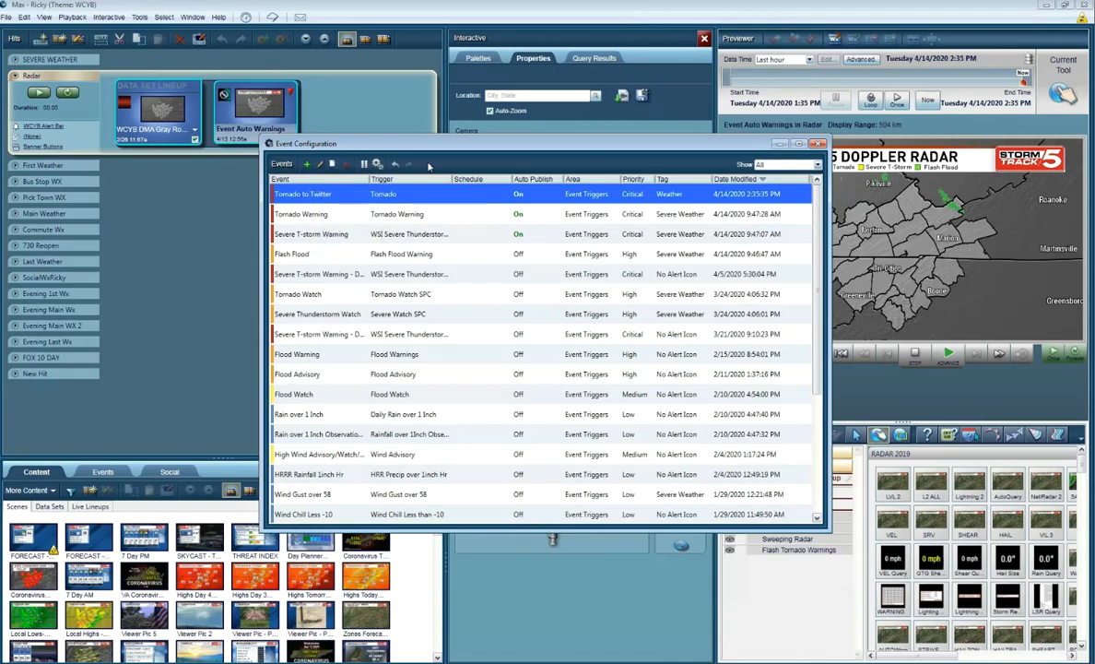
{"action": "right_click", "coordinate": [337, 192]}
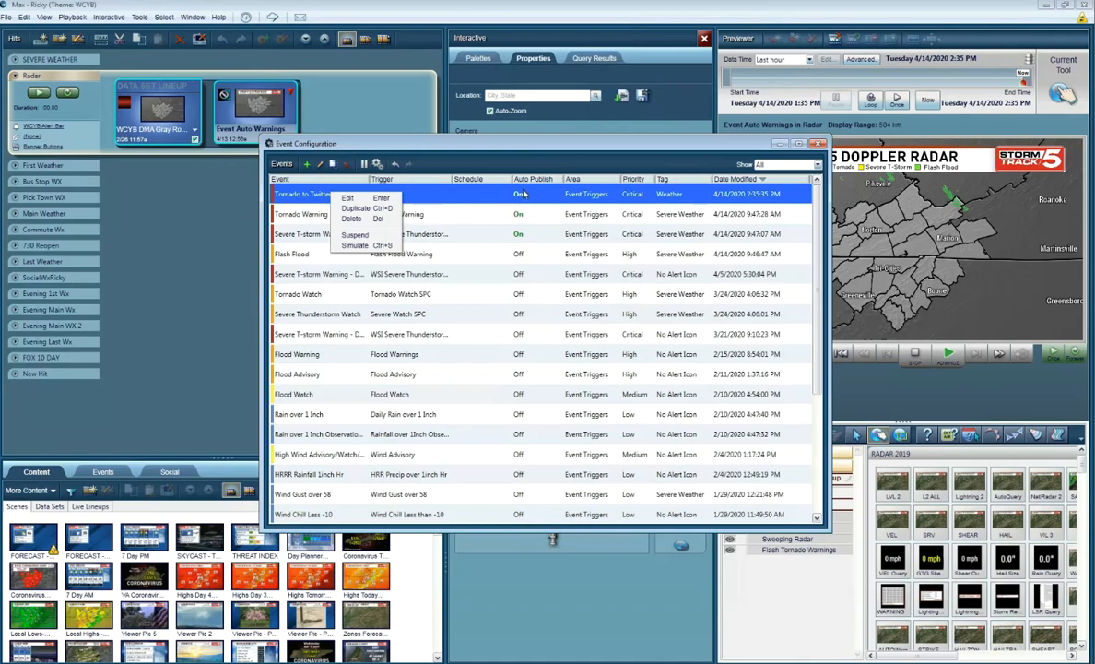
{"action": "left_click", "coordinate": [308, 195]}
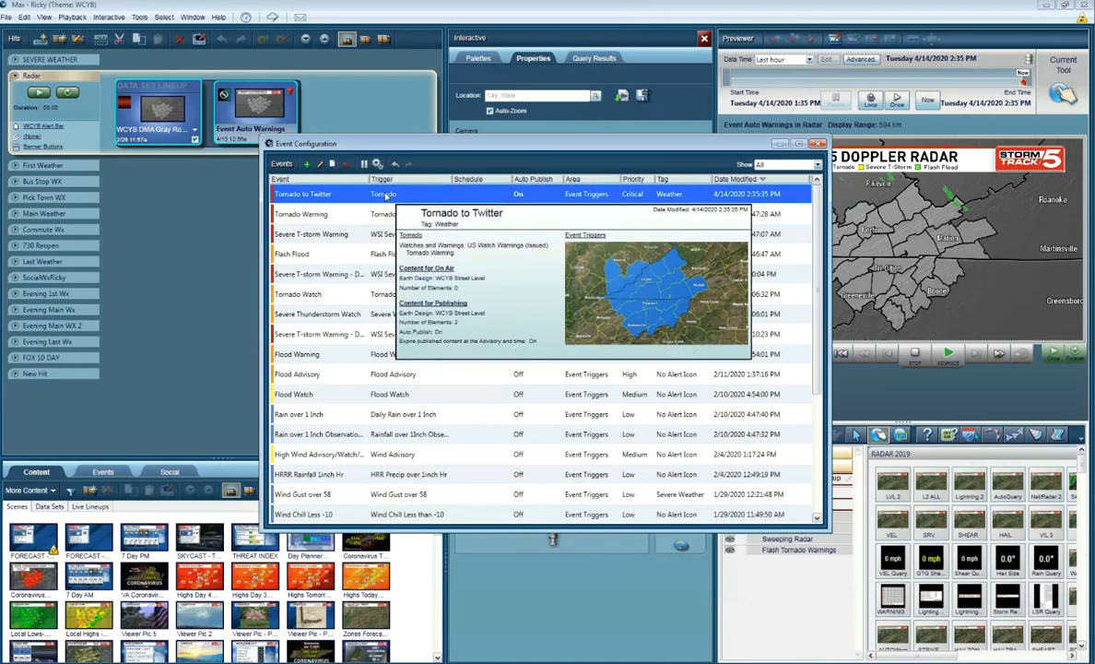